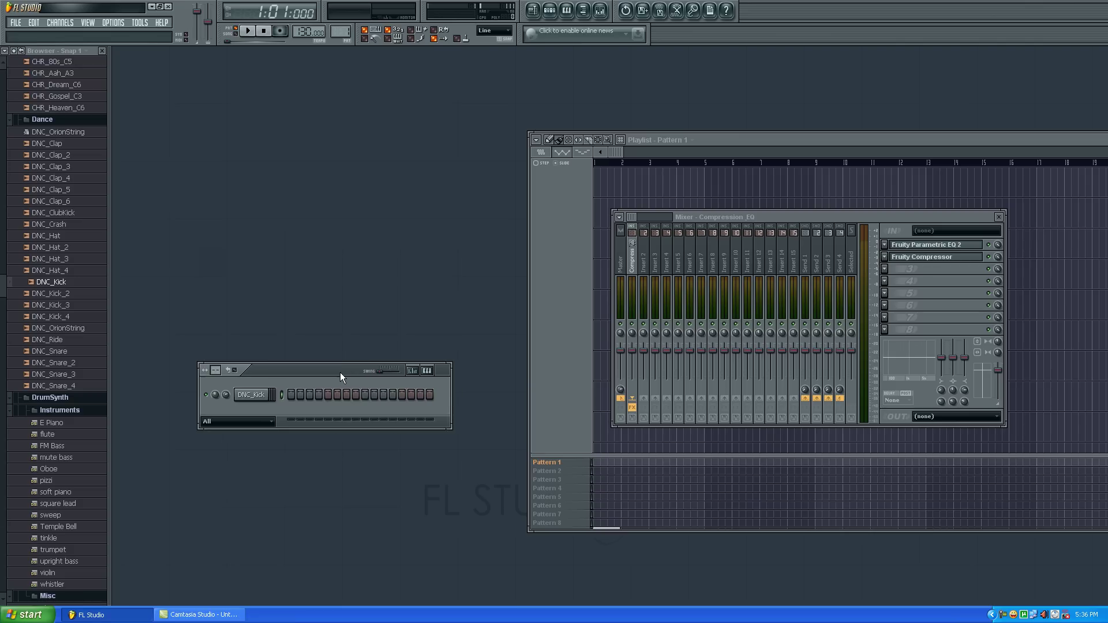
- Rearrange the Mixer, Channel Rack and Playlist windows across the workspace
{"action": "left_click_drag", "start_coordinate": [777, 217], "coordinate": [287, 166]}
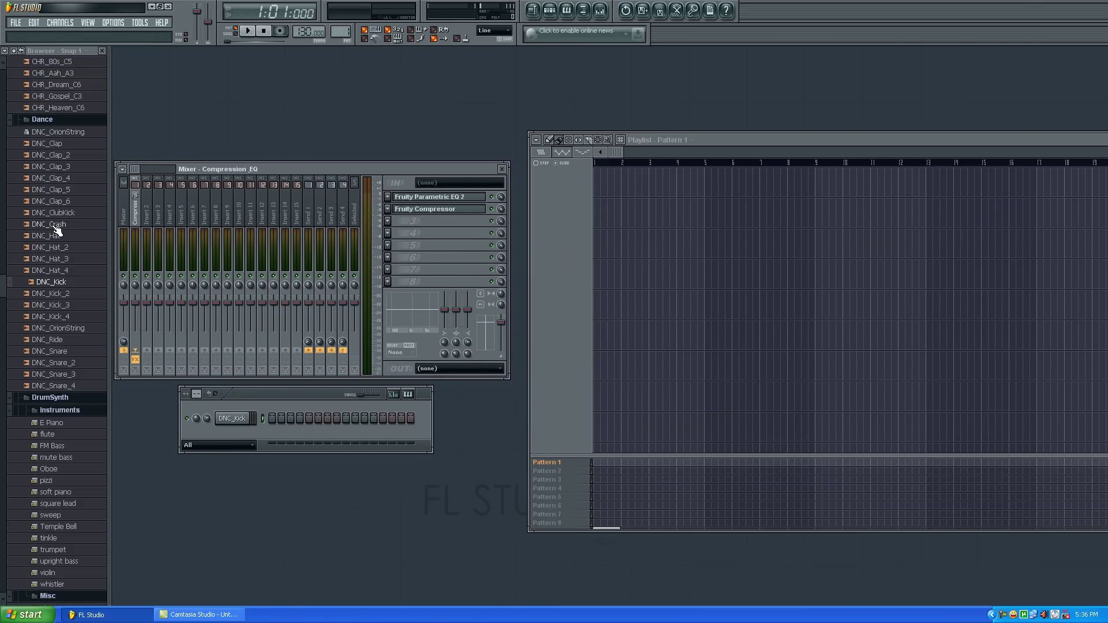
{"action": "left_click_drag", "start_coordinate": [310, 398], "coordinate": [266, 419]}
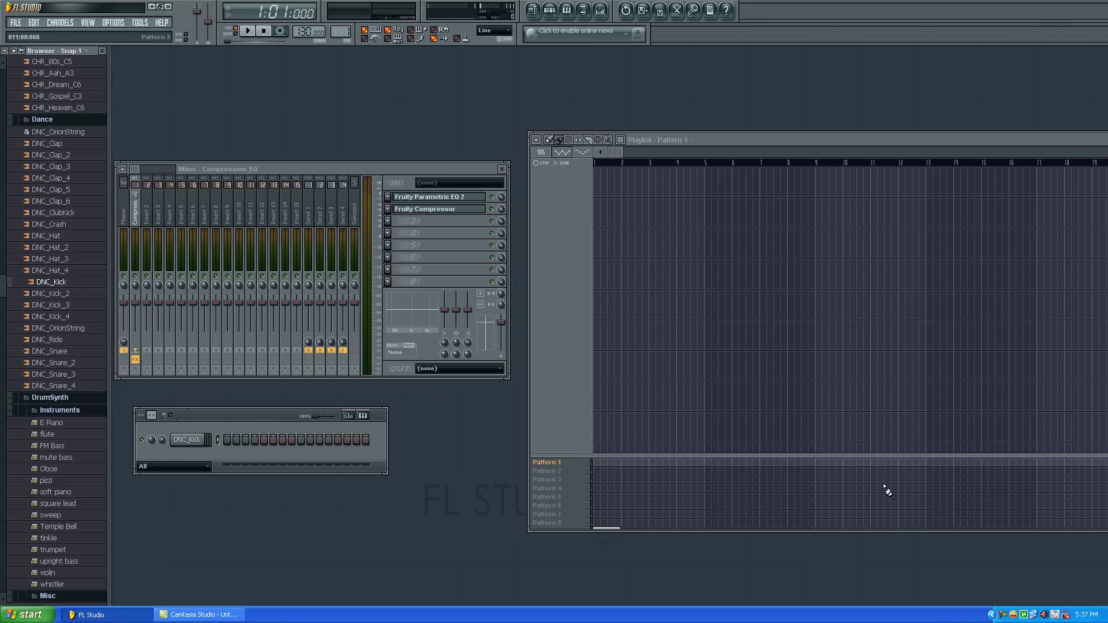
{"action": "left_click", "coordinate": [379, 168]}
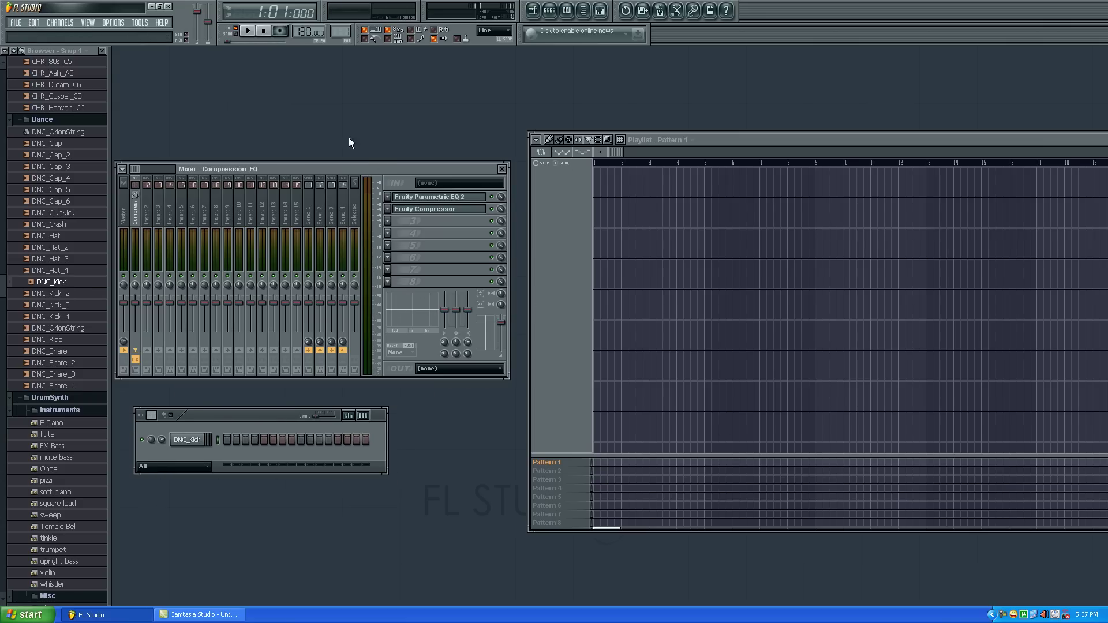
{"action": "left_click_drag", "start_coordinate": [338, 166], "coordinate": [549, 141]}
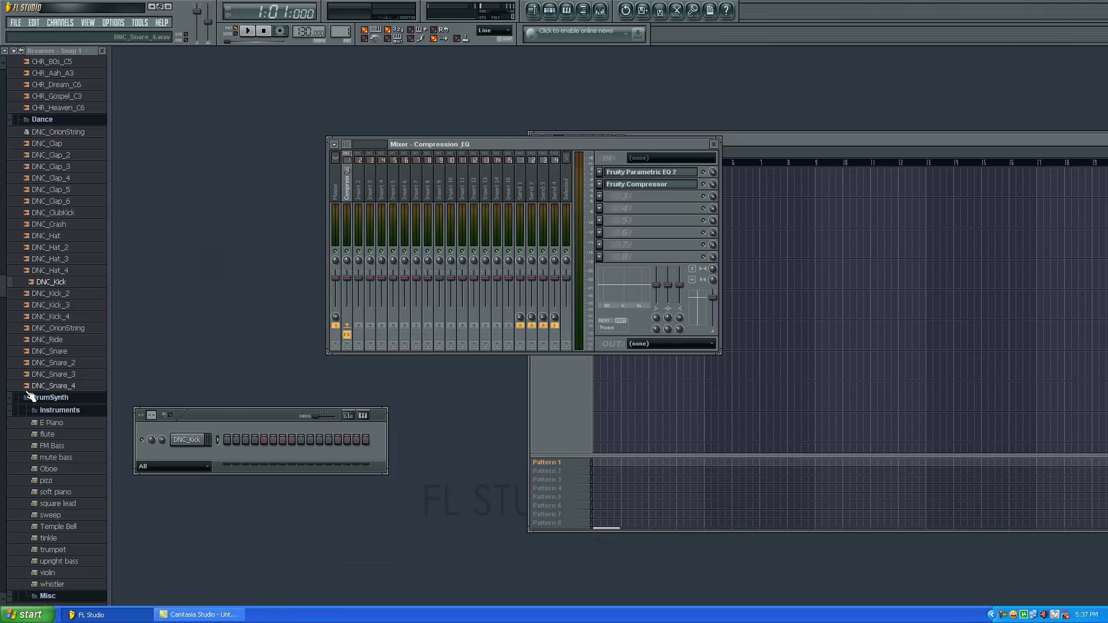
{"action": "scroll", "coordinate": [3, 293], "scroll_direction": "down", "scroll_amount": 4}
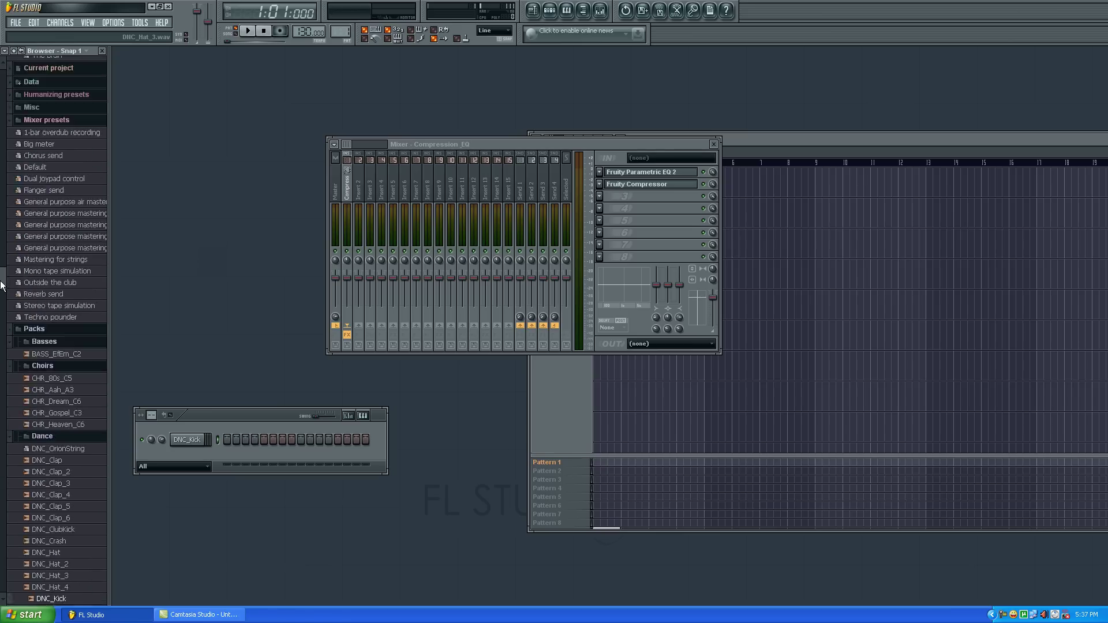
{"action": "left_click_drag", "start_coordinate": [426, 181], "coordinate": [530, 242]}
{"action": "left_click_drag", "start_coordinate": [265, 423], "coordinate": [247, 428]}
{"action": "left_click_drag", "start_coordinate": [873, 136], "coordinate": [909, 118]}
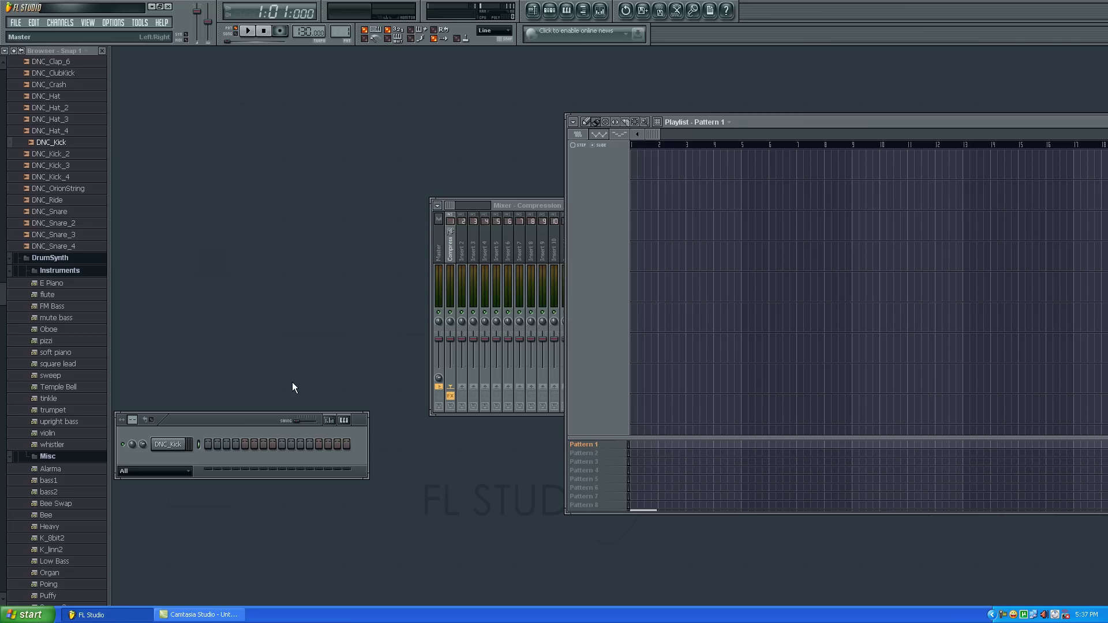
{"action": "left_click_drag", "start_coordinate": [250, 413], "coordinate": [317, 388]}
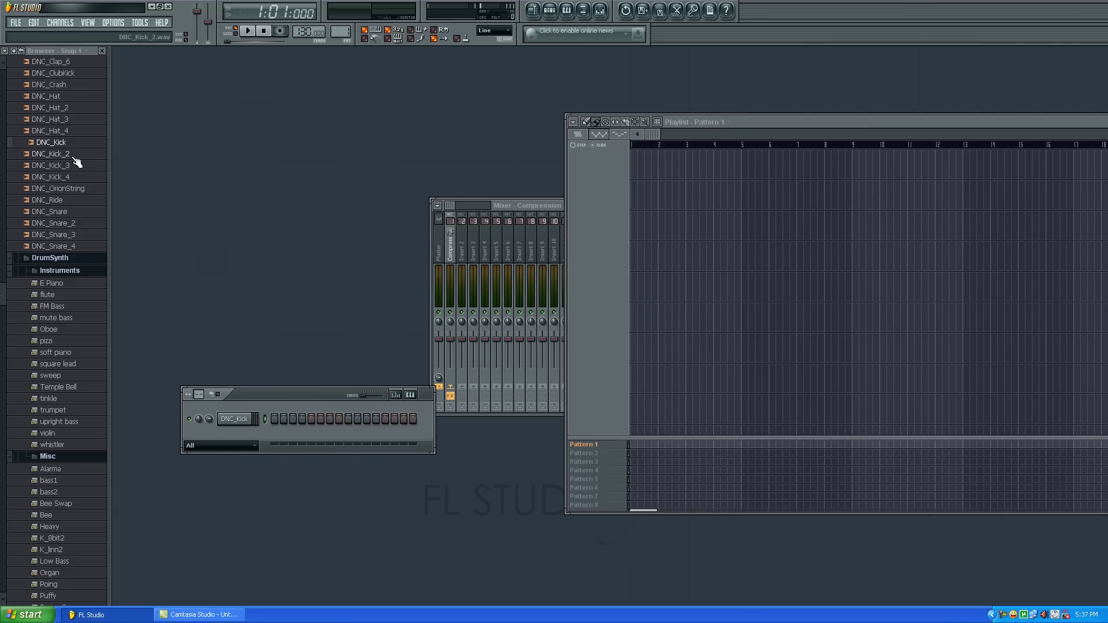
- Drop the DNC_Kick_2 sample onto the kick channel, then close the Compression_EQ mixer
{"action": "left_click_drag", "start_coordinate": [65, 154], "coordinate": [223, 304]}
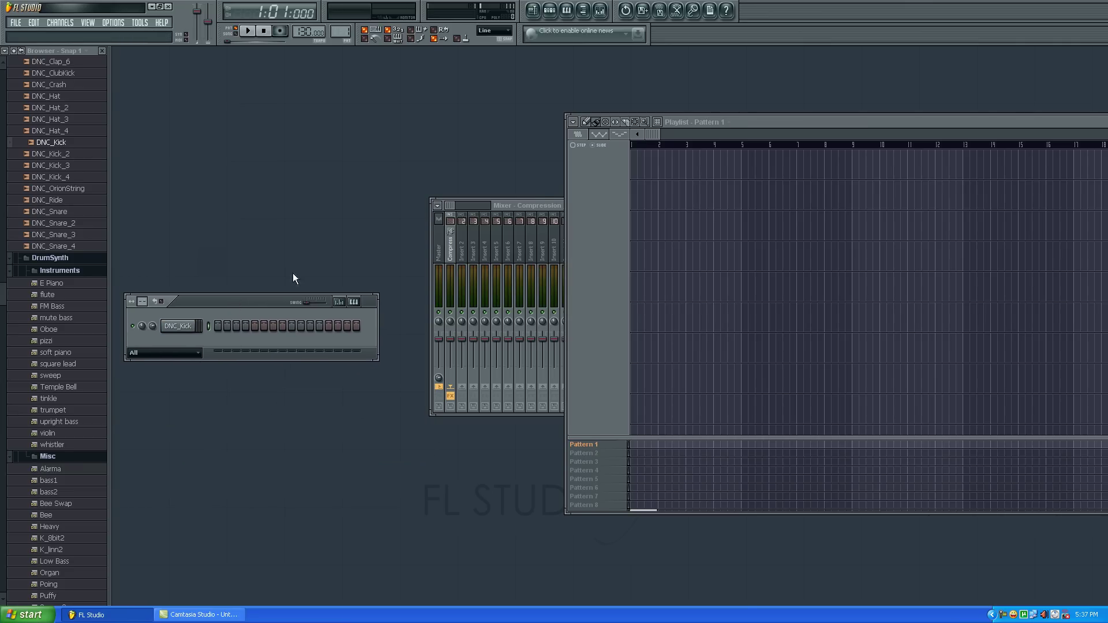
{"action": "left_click", "coordinate": [527, 200]}
{"action": "left_click_drag", "start_coordinate": [610, 202], "coordinate": [438, 238]}
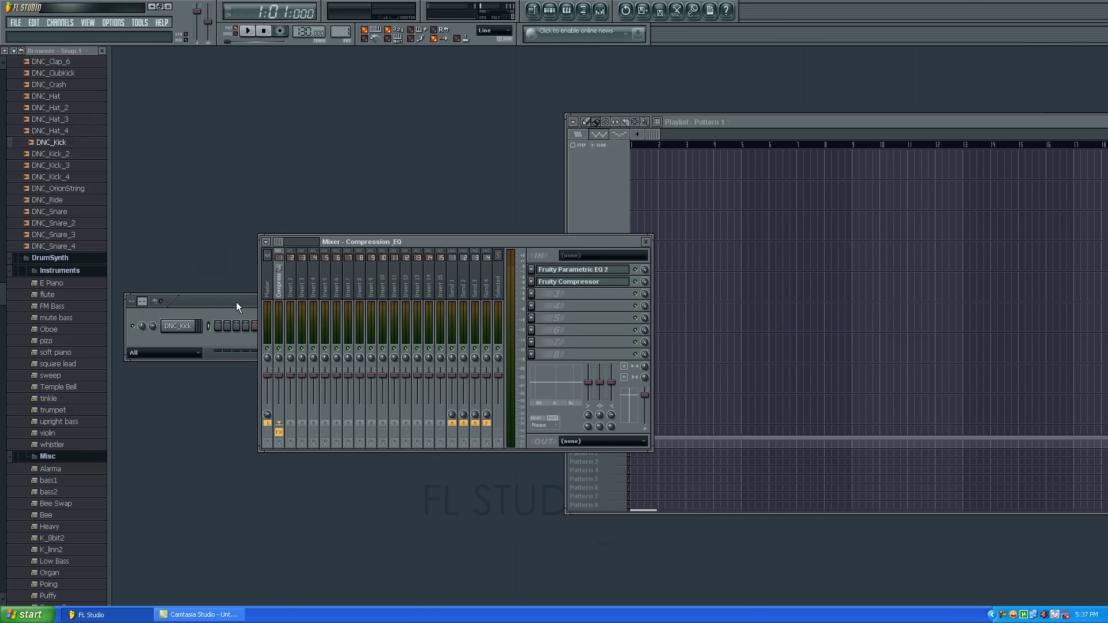
{"action": "left_click_drag", "start_coordinate": [235, 300], "coordinate": [250, 268]}
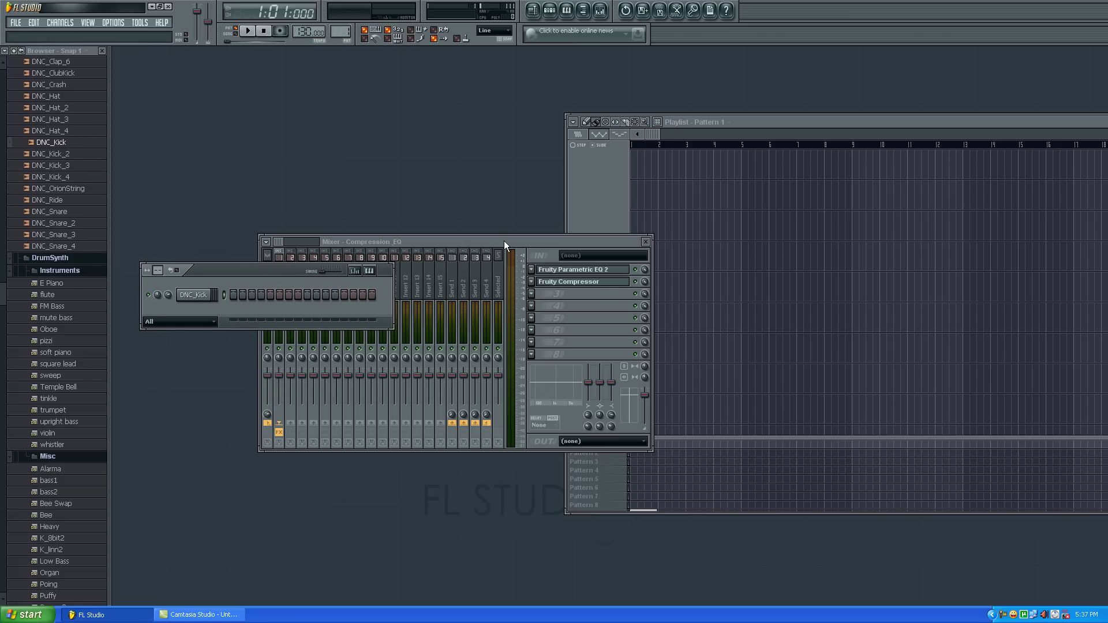
{"action": "left_click_drag", "start_coordinate": [504, 241], "coordinate": [548, 290]}
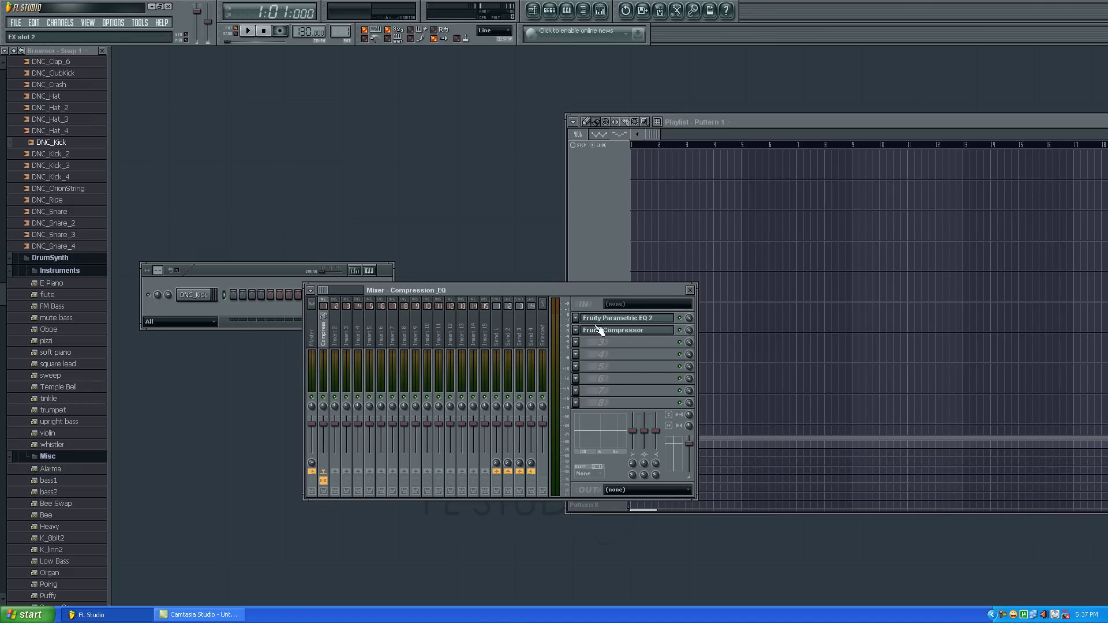
{"action": "left_click_drag", "start_coordinate": [600, 287], "coordinate": [548, 290]}
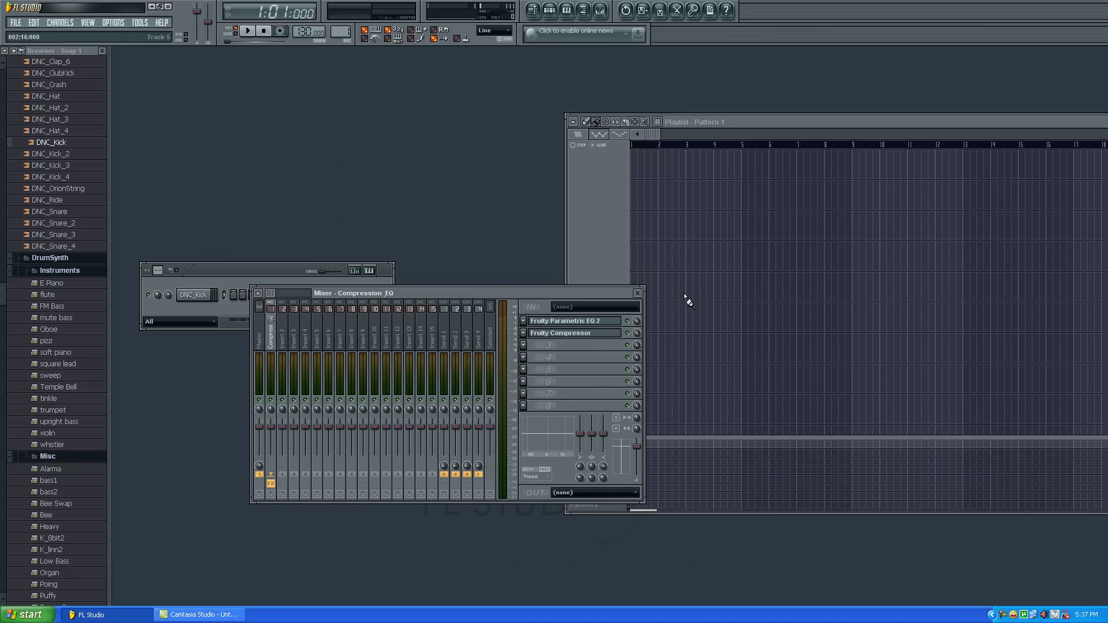
{"action": "left_click", "coordinate": [638, 294]}
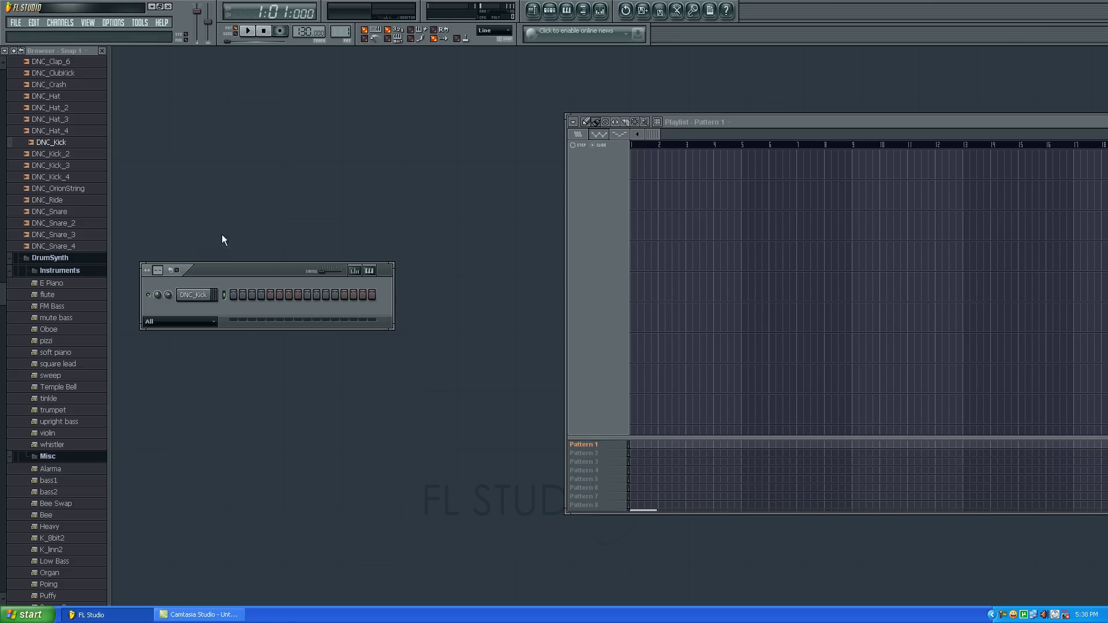
- Centre the playlist, select Pattern 1, and place the channel rack over the playlist
{"action": "left_click_drag", "start_coordinate": [1050, 121], "coordinate": [743, 161]}
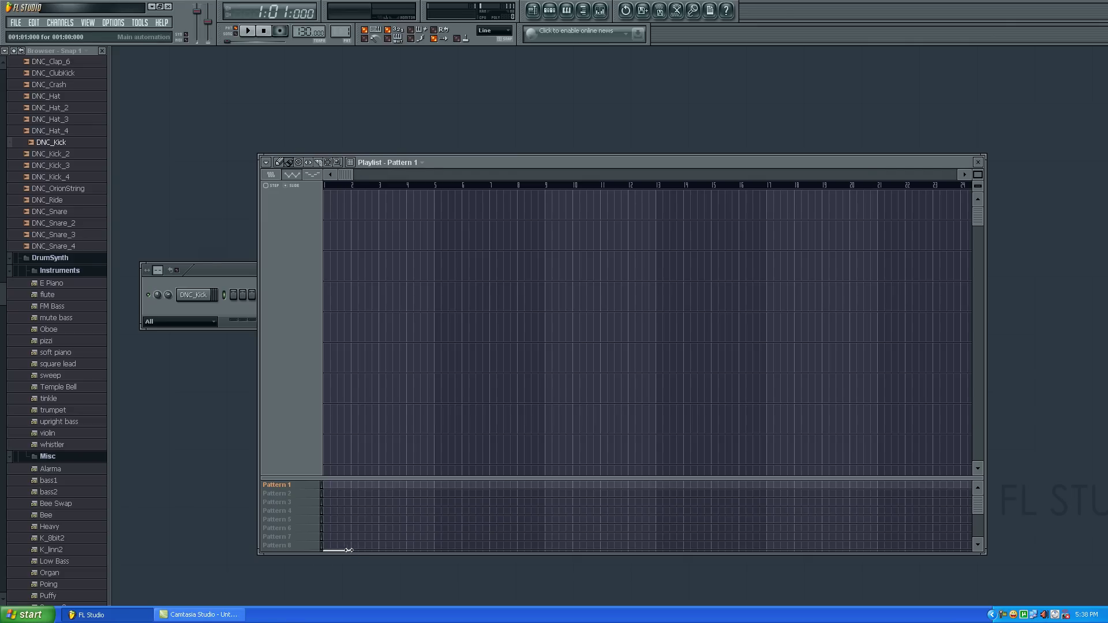
{"action": "left_click_drag", "start_coordinate": [287, 490], "coordinate": [281, 548]}
{"action": "left_click", "coordinate": [269, 486]}
{"action": "mouse_move", "coordinate": [217, 272]}
{"action": "left_mouse_down"}
{"action": "mouse_move", "coordinate": [600, 365]}
{"action": "mouse_move", "coordinate": [223, 379]}
{"action": "mouse_move", "coordinate": [224, 259]}
{"action": "left_mouse_up"}
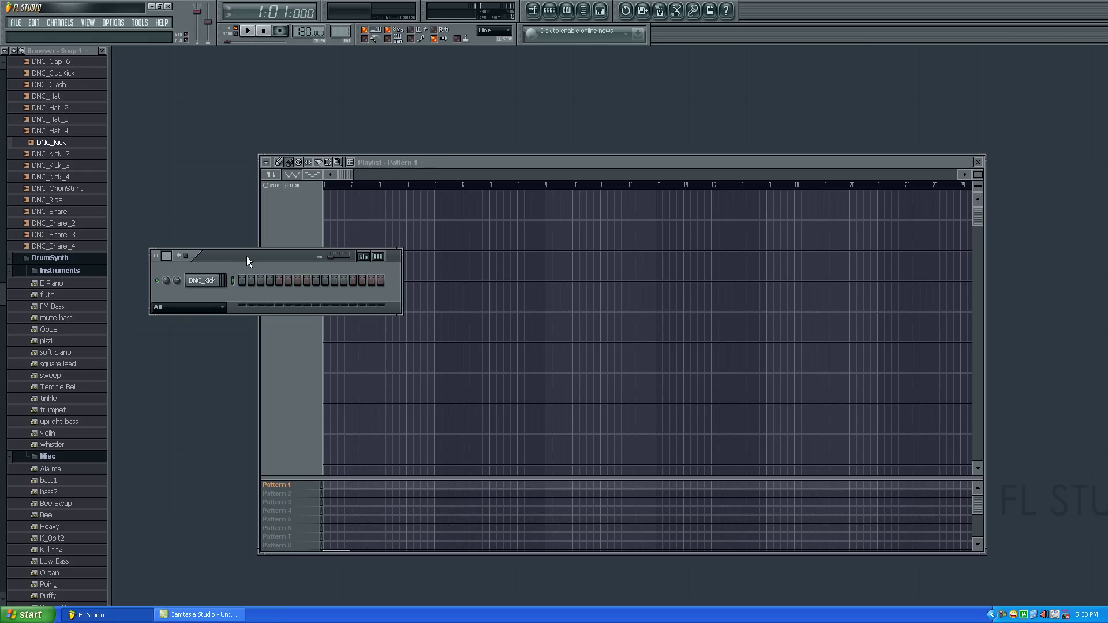
{"action": "left_click_drag", "start_coordinate": [246, 260], "coordinate": [209, 249]}
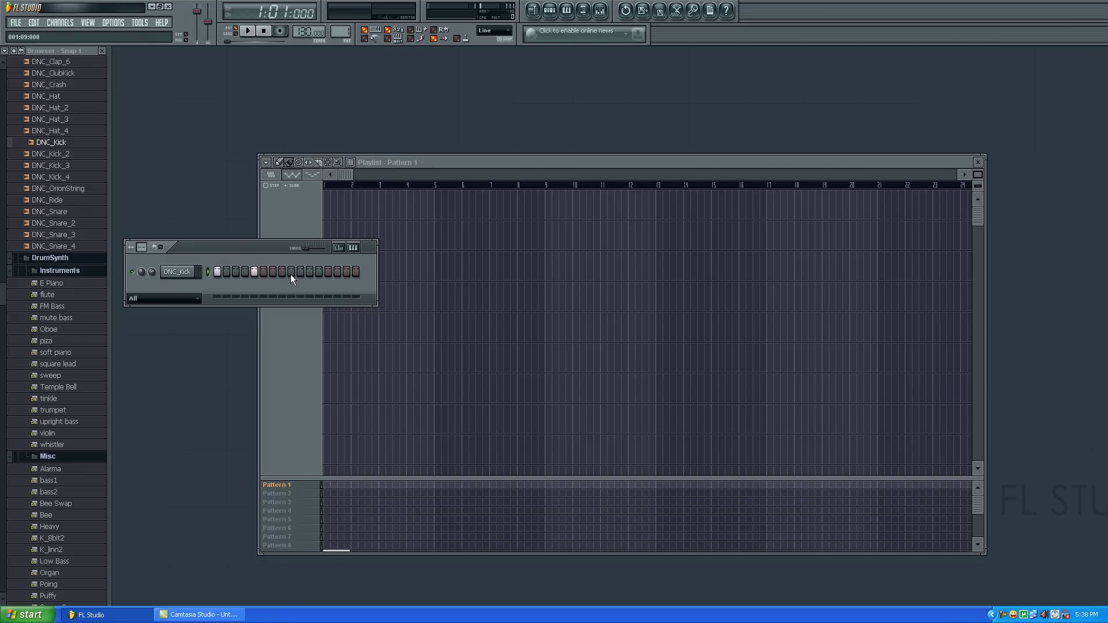
- Play and stop the DNC_Kick pattern twice to audition the kick hits
{"action": "left_click", "coordinate": [247, 30]}
{"action": "left_click", "coordinate": [264, 32]}
{"action": "left_click", "coordinate": [248, 31]}
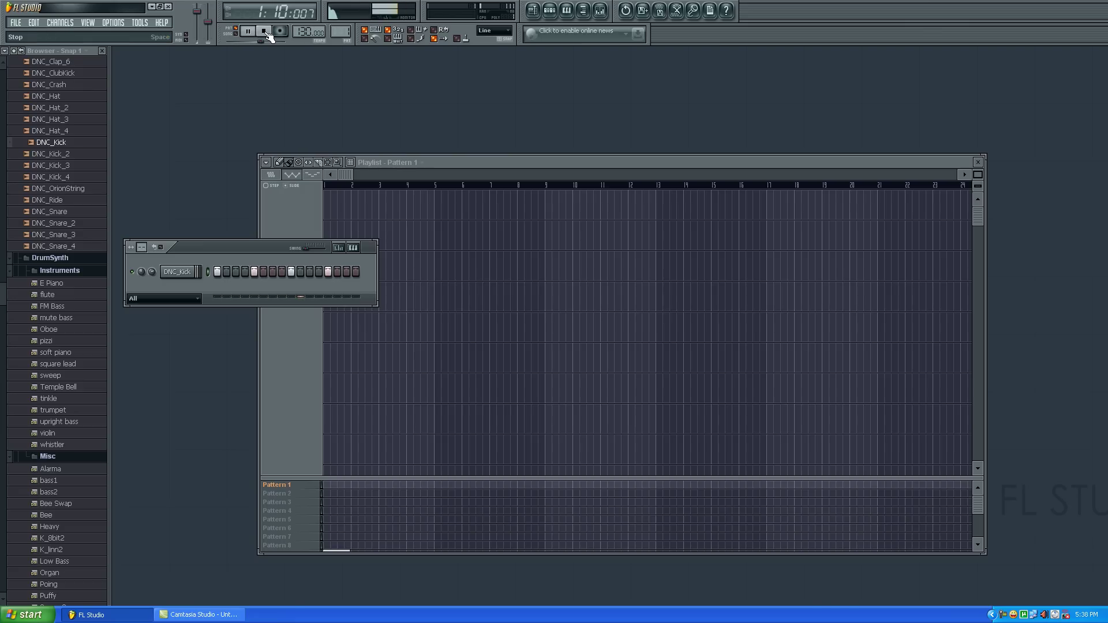
{"action": "left_click", "coordinate": [266, 32]}
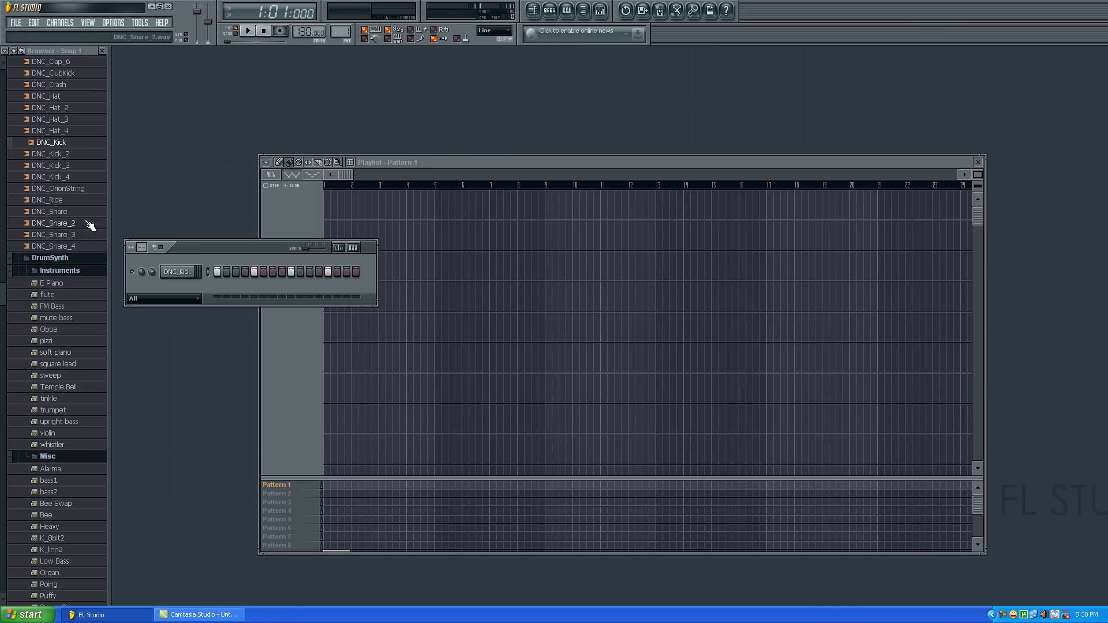
- Add a DNC_Hat channel under DNC_Kick, turn on its third step, and play the beat
{"action": "left_click", "coordinate": [67, 166]}
{"action": "left_click_drag", "start_coordinate": [64, 101], "coordinate": [183, 288]}
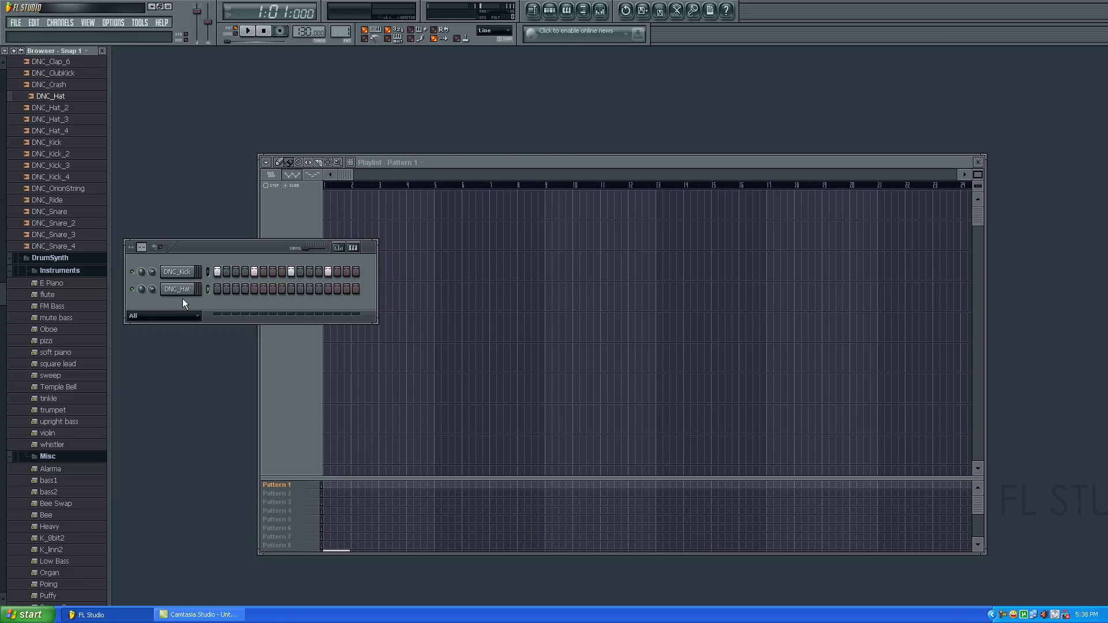
{"action": "left_click", "coordinate": [235, 291]}
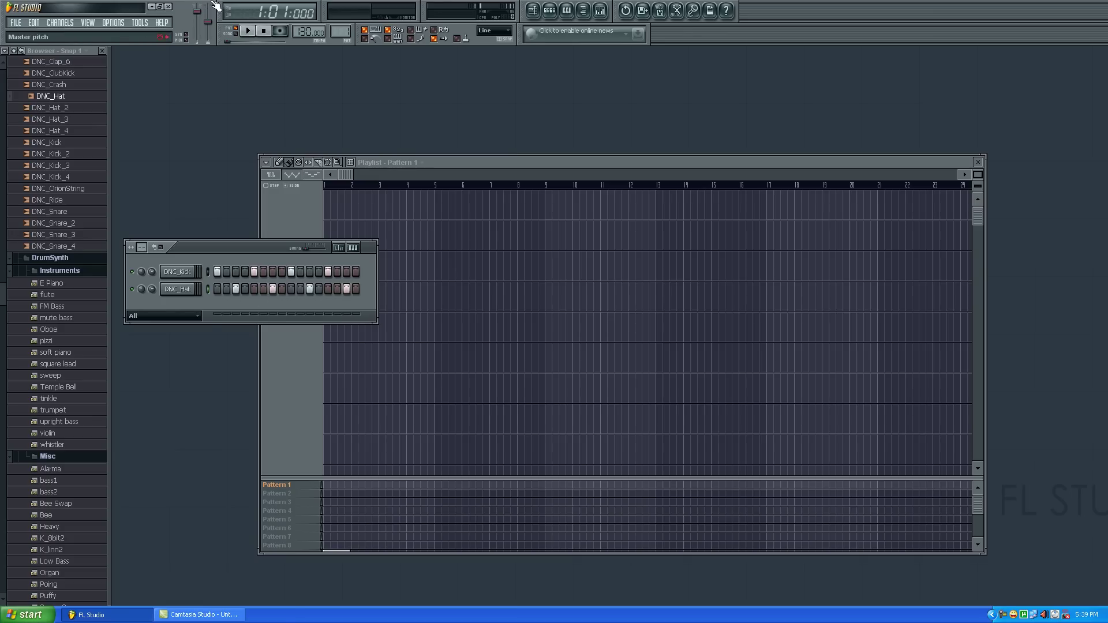
{"action": "left_click", "coordinate": [248, 33]}
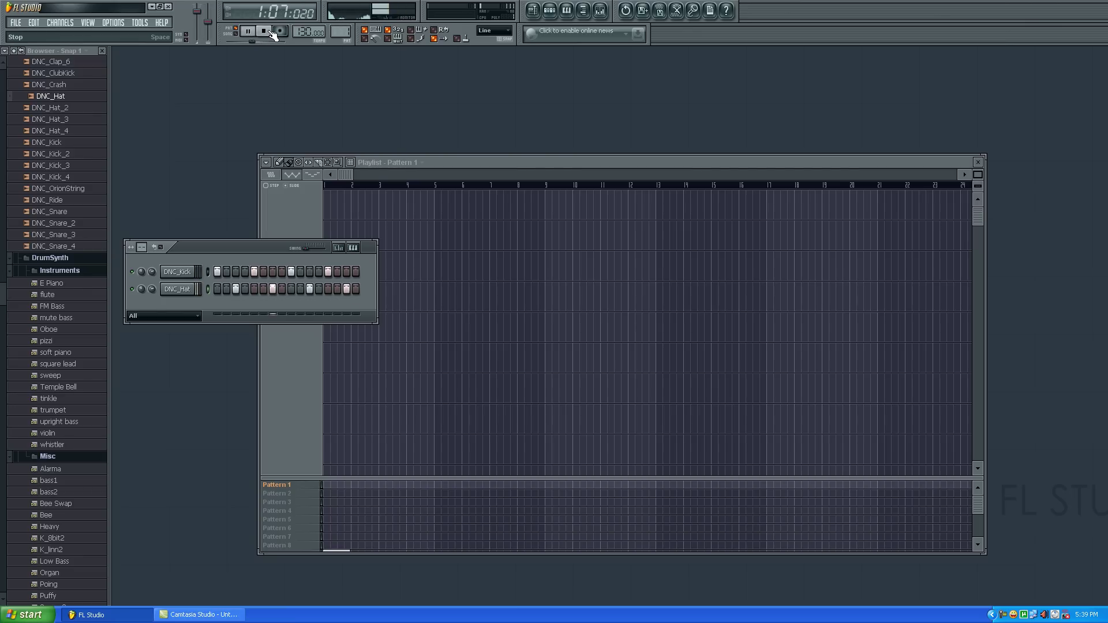
{"action": "left_click", "coordinate": [269, 33]}
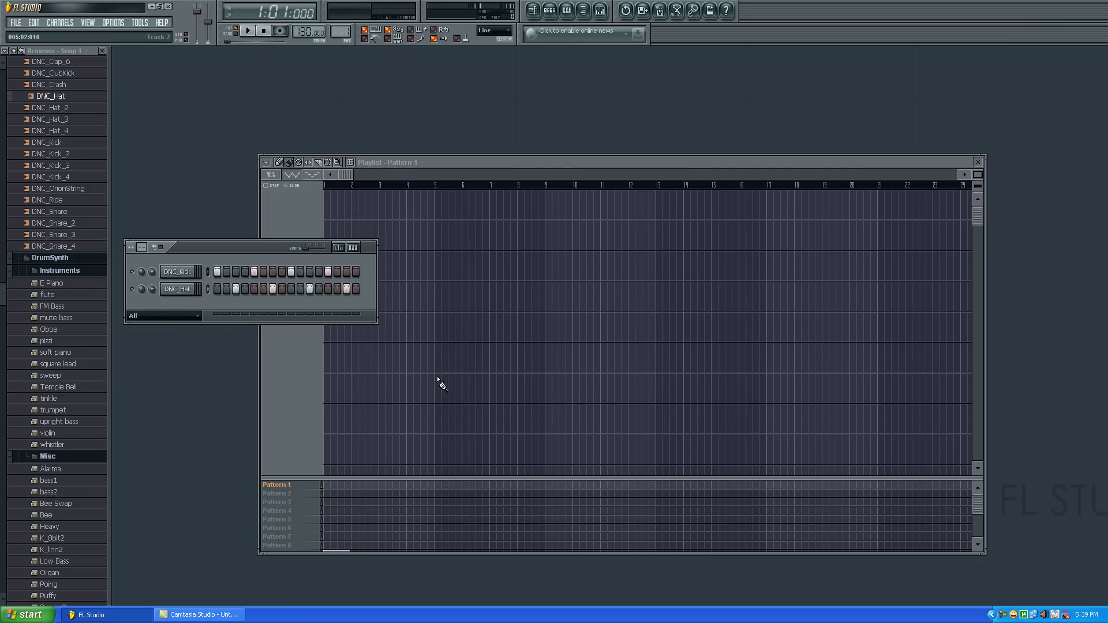
{"action": "left_click", "coordinate": [252, 33]}
{"action": "key", "text": "space"}
{"action": "left_click", "coordinate": [72, 213]}
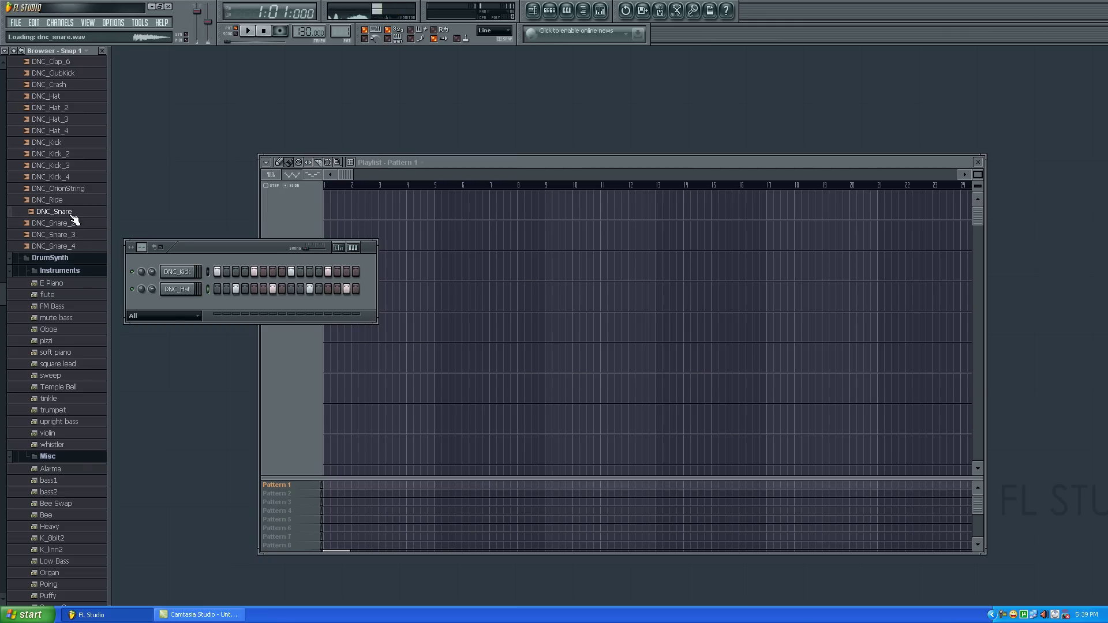
{"action": "left_click_drag", "start_coordinate": [75, 219], "coordinate": [205, 307]}
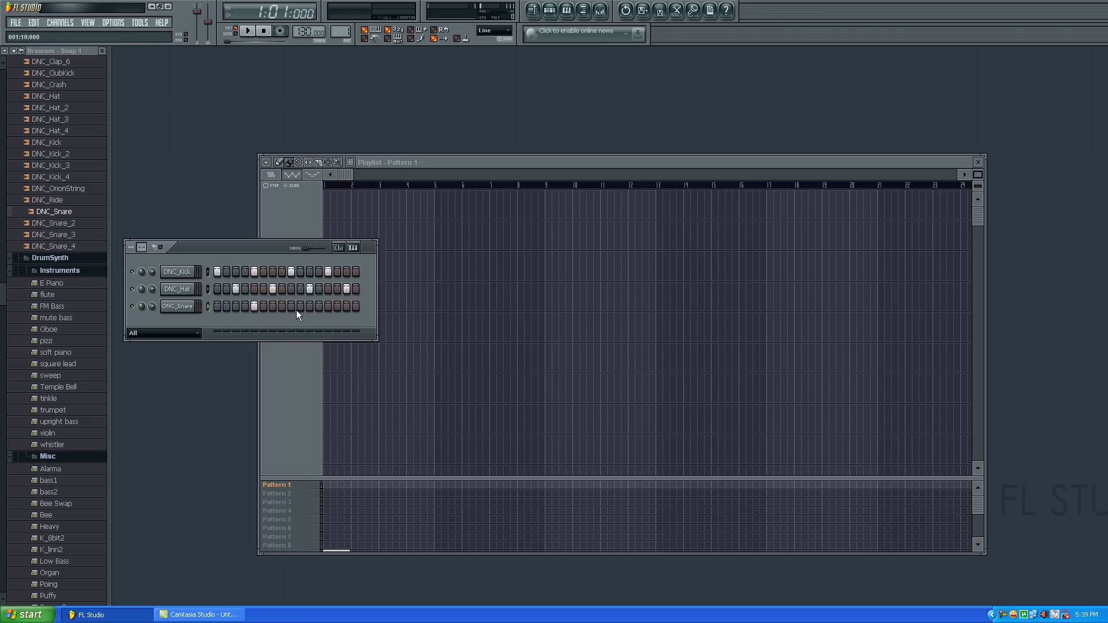
{"action": "left_click", "coordinate": [250, 32]}
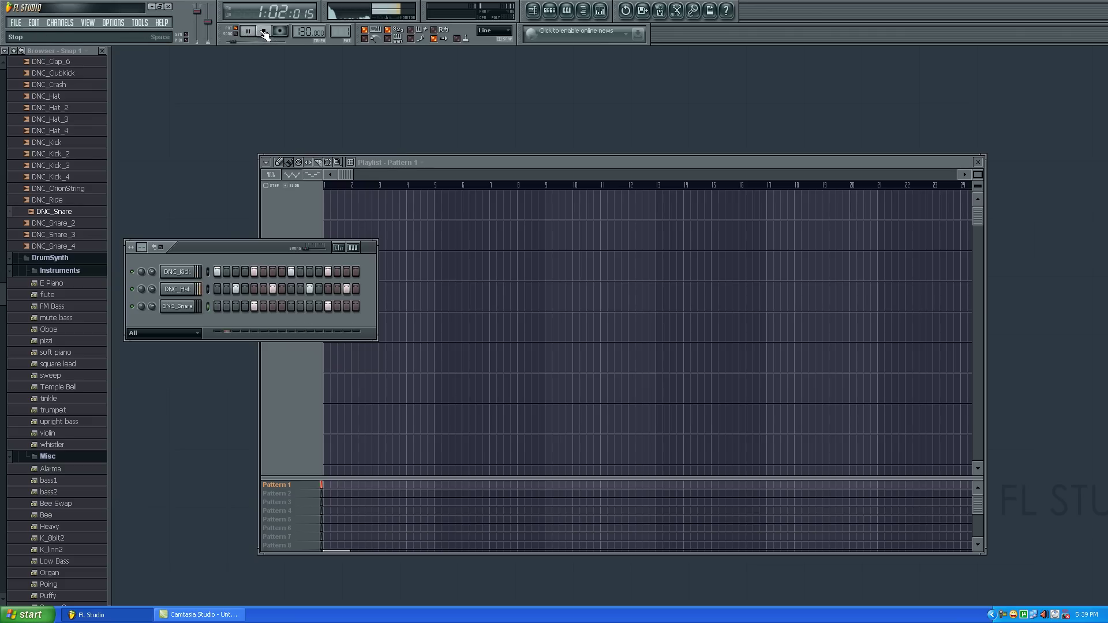
{"action": "left_click", "coordinate": [265, 31]}
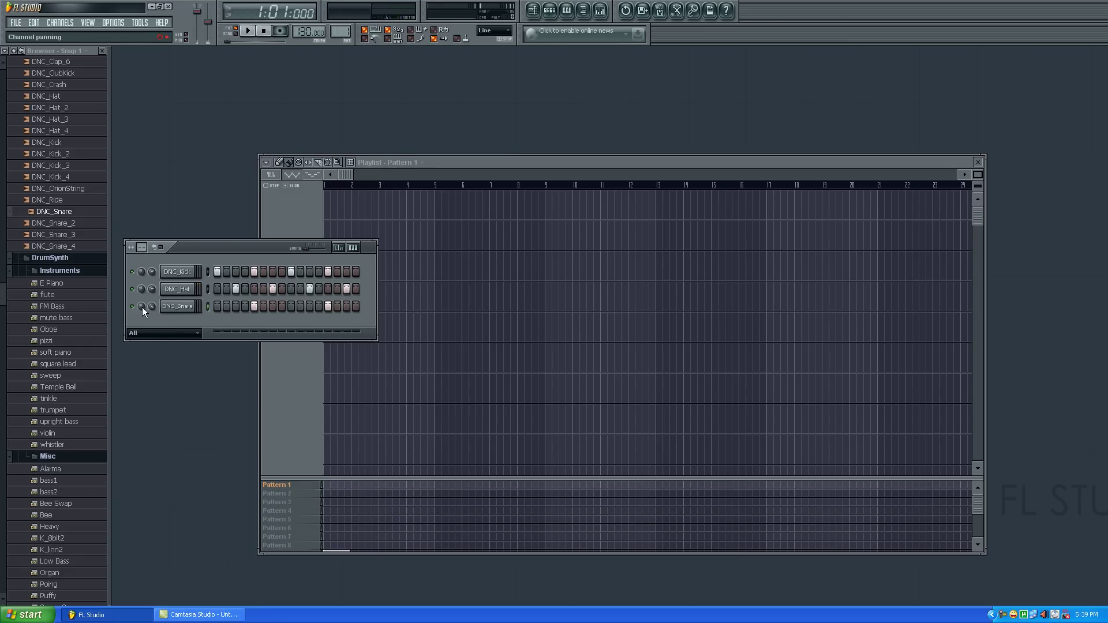
{"action": "left_click", "coordinate": [243, 33]}
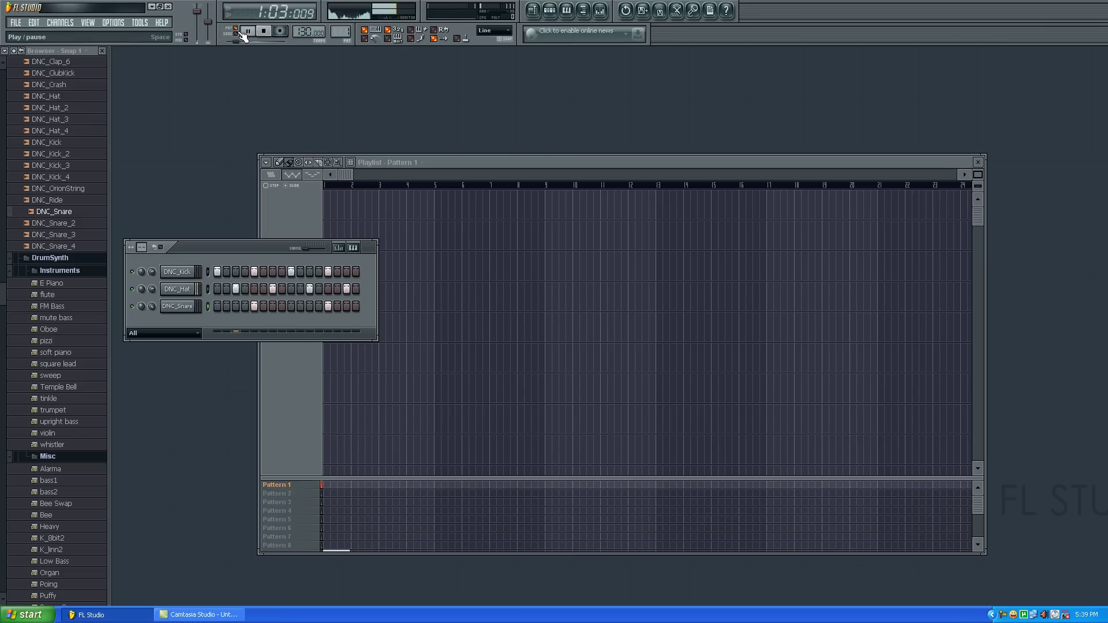
{"action": "left_click", "coordinate": [264, 31]}
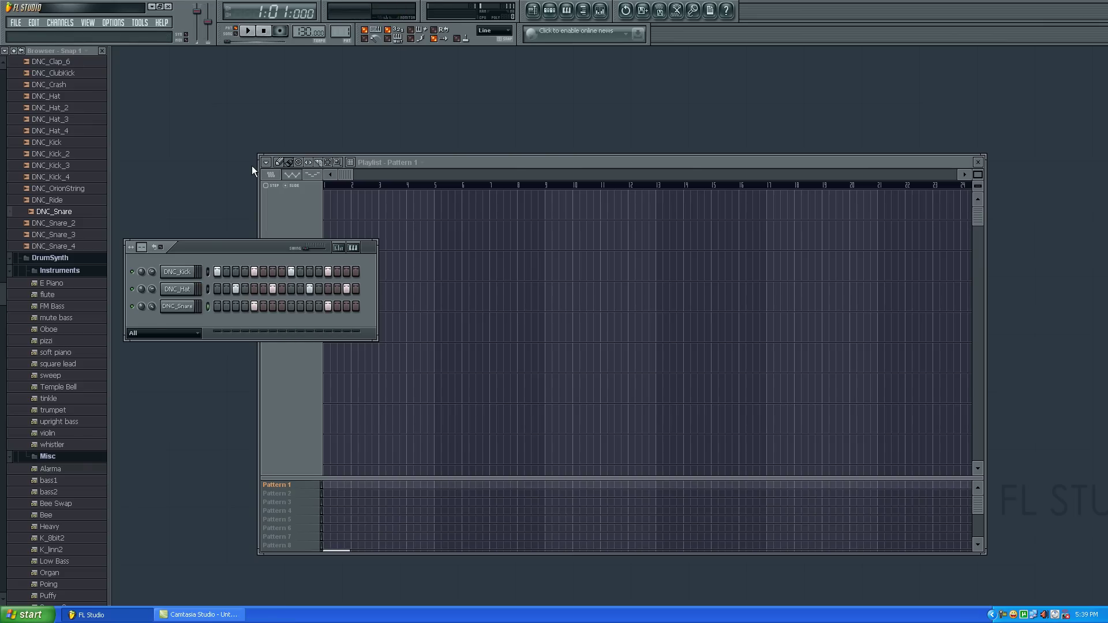
- Paint Pattern 1 across bars 1–4 of the playlist, moving the step sequencer aside
{"action": "left_click_drag", "start_coordinate": [282, 251], "coordinate": [271, 280]}
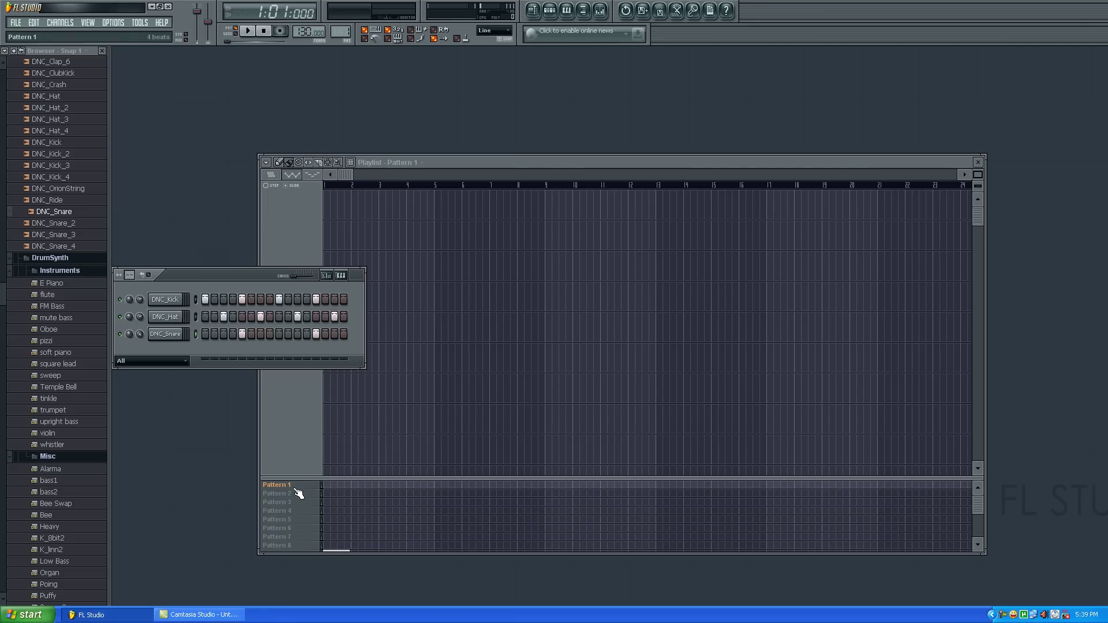
{"action": "left_click_drag", "start_coordinate": [244, 281], "coordinate": [493, 361]}
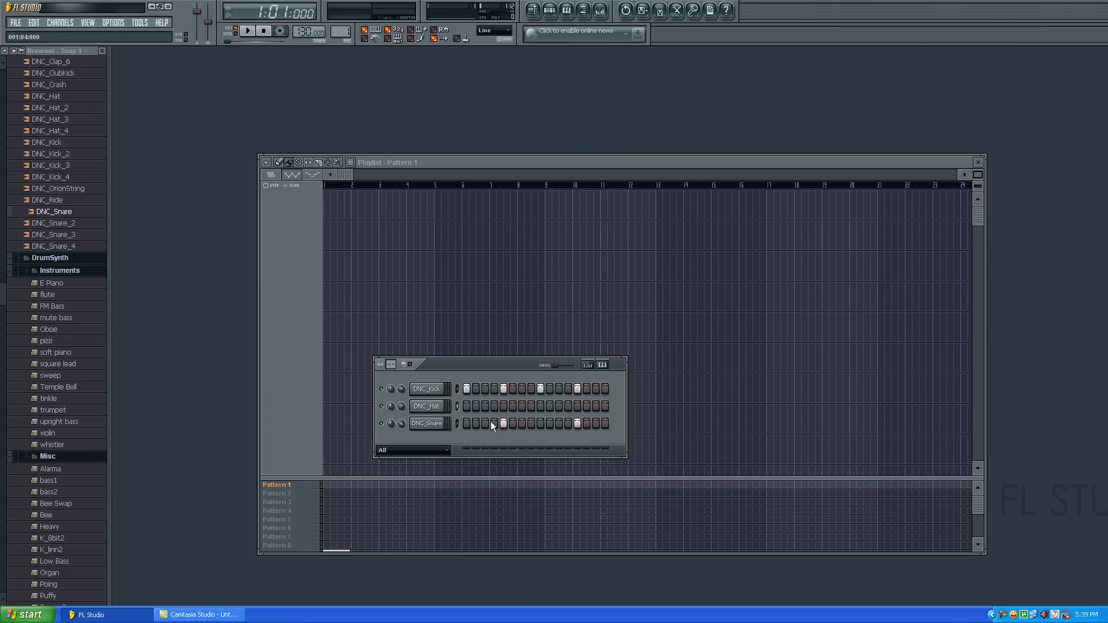
{"action": "left_click_drag", "start_coordinate": [515, 371], "coordinate": [531, 398]}
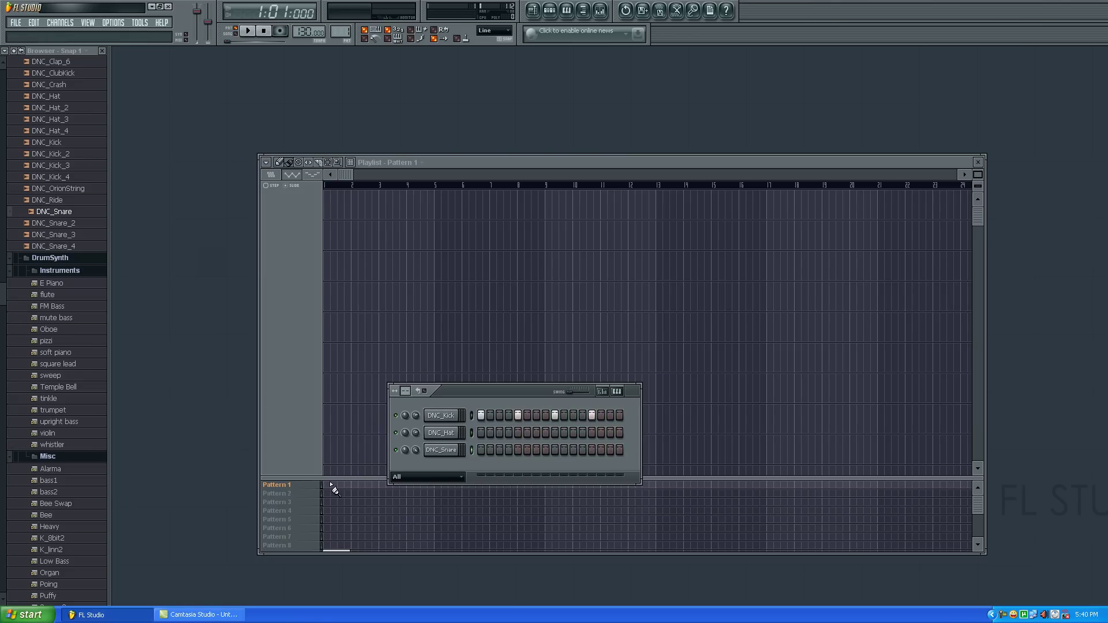
{"action": "left_click_drag", "start_coordinate": [326, 485], "coordinate": [422, 492]}
{"action": "left_click_drag", "start_coordinate": [499, 163], "coordinate": [789, 186]}
{"action": "left_click_drag", "start_coordinate": [492, 391], "coordinate": [422, 374]}
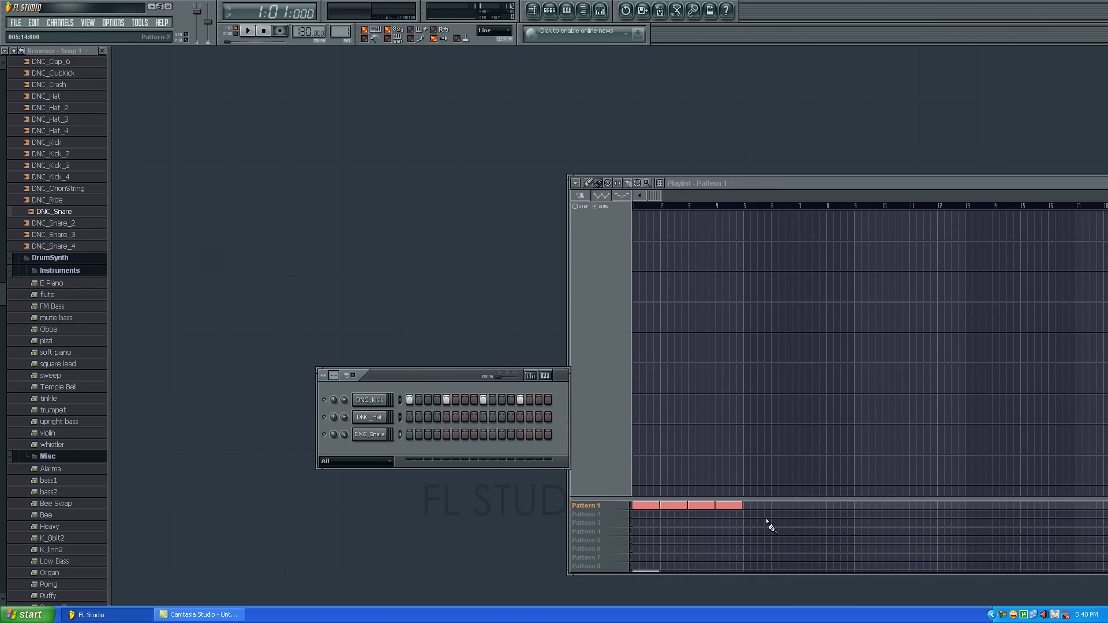
{"action": "left_click_drag", "start_coordinate": [448, 373], "coordinate": [363, 345]}
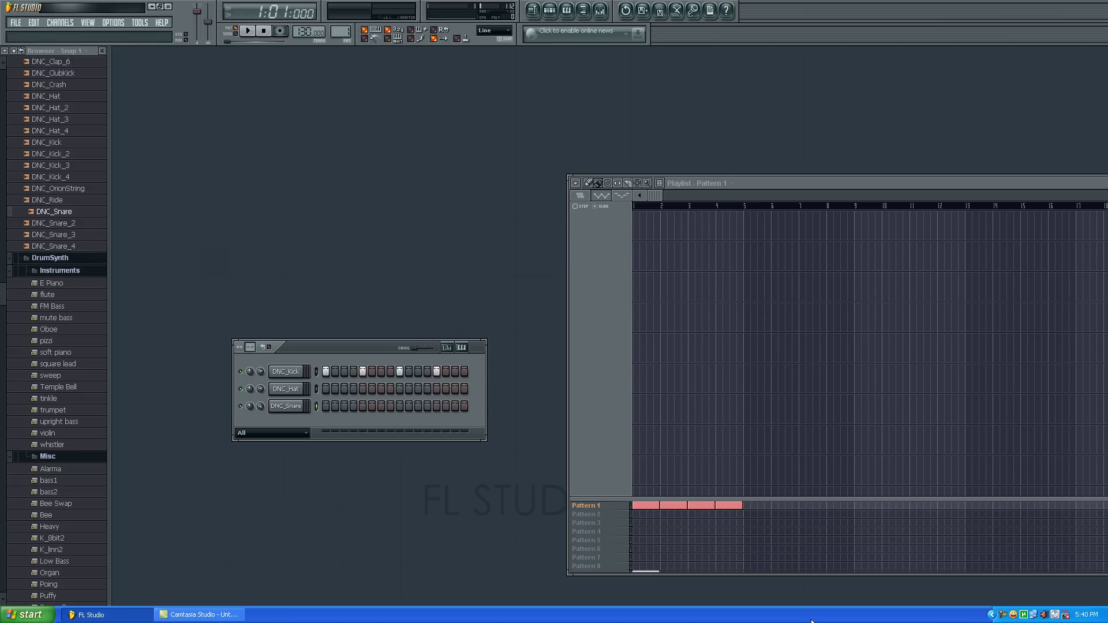
- Rename Pattern 1 to 'Kick', then start Pattern 2 with a DNC_Hat step
{"action": "left_click", "coordinate": [597, 508]}
{"action": "right_click", "coordinate": [598, 509]}
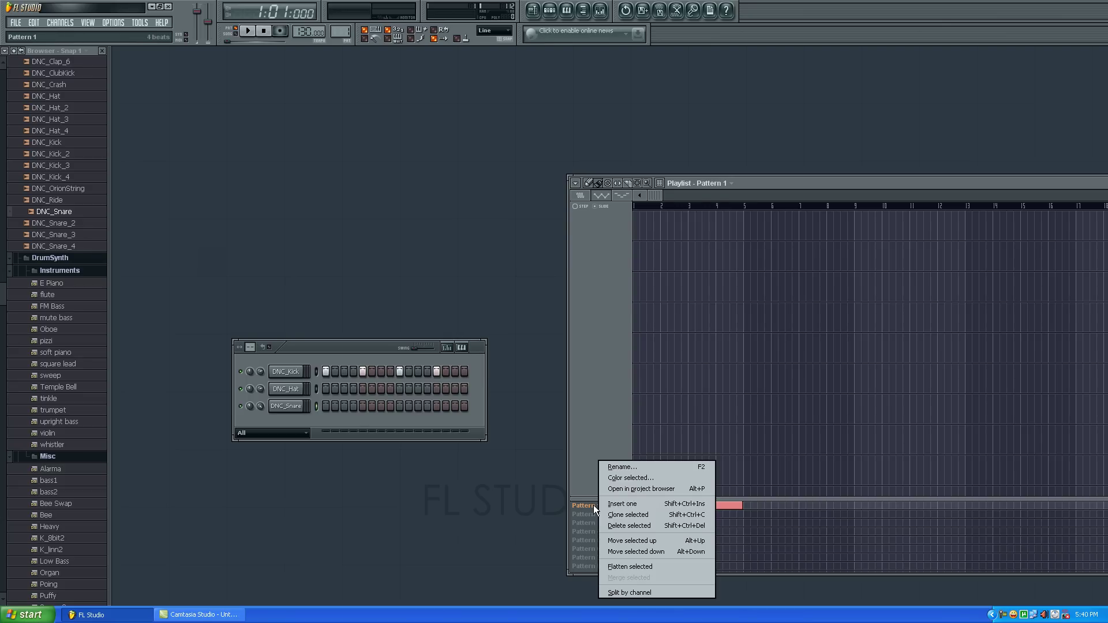
{"action": "left_click", "coordinate": [632, 468]}
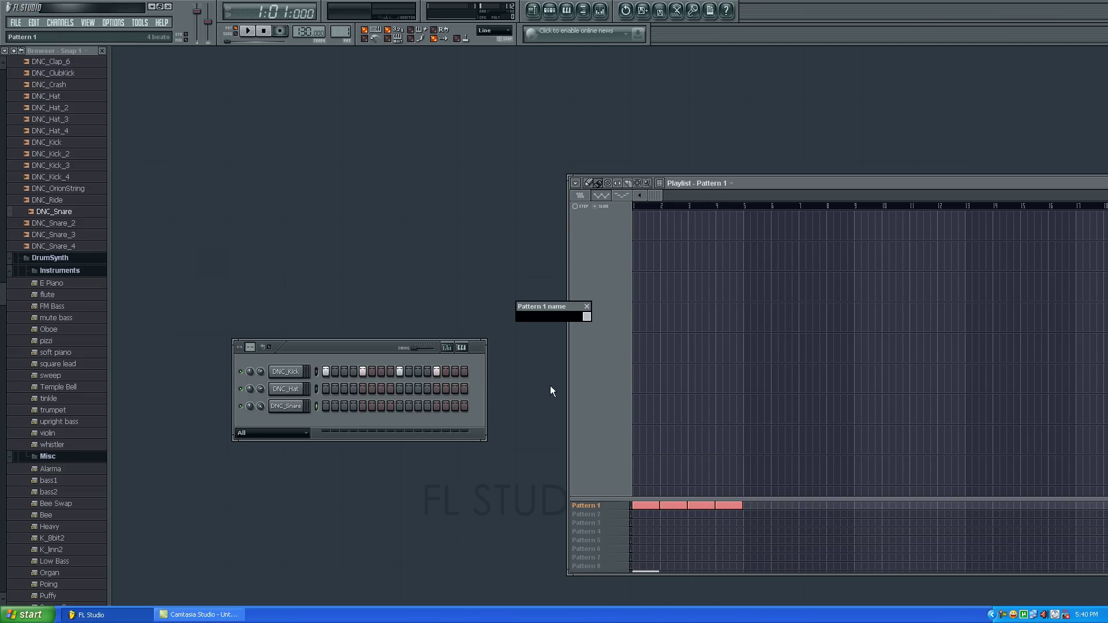
{"action": "type", "text": "Kick"}
{"action": "key", "text": "Return"}
{"action": "left_click", "coordinate": [594, 514]}
{"action": "left_click", "coordinate": [344, 389]}
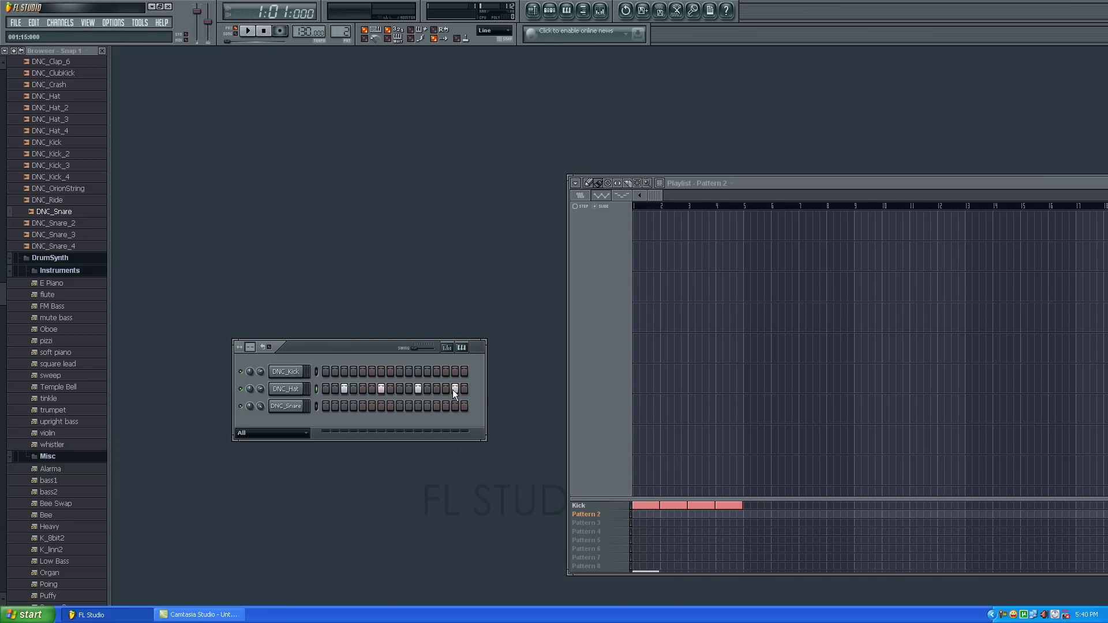
- Paint Pattern 2 over bars 1–4, rename it 'Hat', and select Pattern 3
{"action": "left_click_drag", "start_coordinate": [637, 514], "coordinate": [742, 514]}
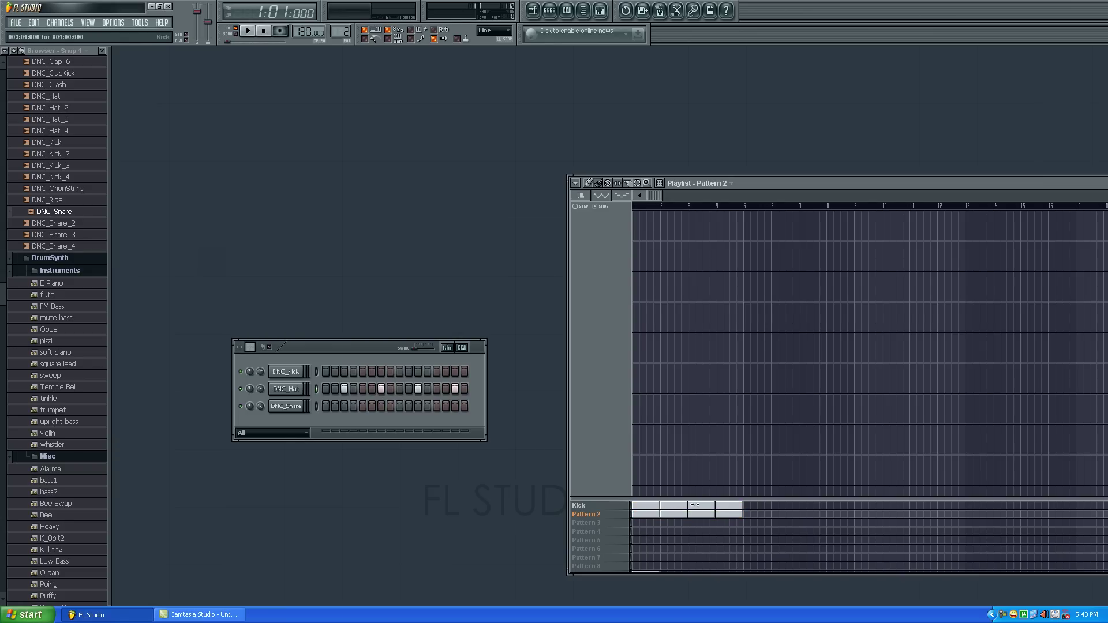
{"action": "right_click", "coordinate": [598, 515]}
{"action": "left_click", "coordinate": [646, 466]}
{"action": "type", "text": "Hat"}
{"action": "key", "text": "Return"}
{"action": "left_click", "coordinate": [600, 523]}
- Add a DNC_Snare step, paint Pattern 3 across bars 1–4, and rename it 'Snare'
{"action": "left_click", "coordinate": [361, 406]}
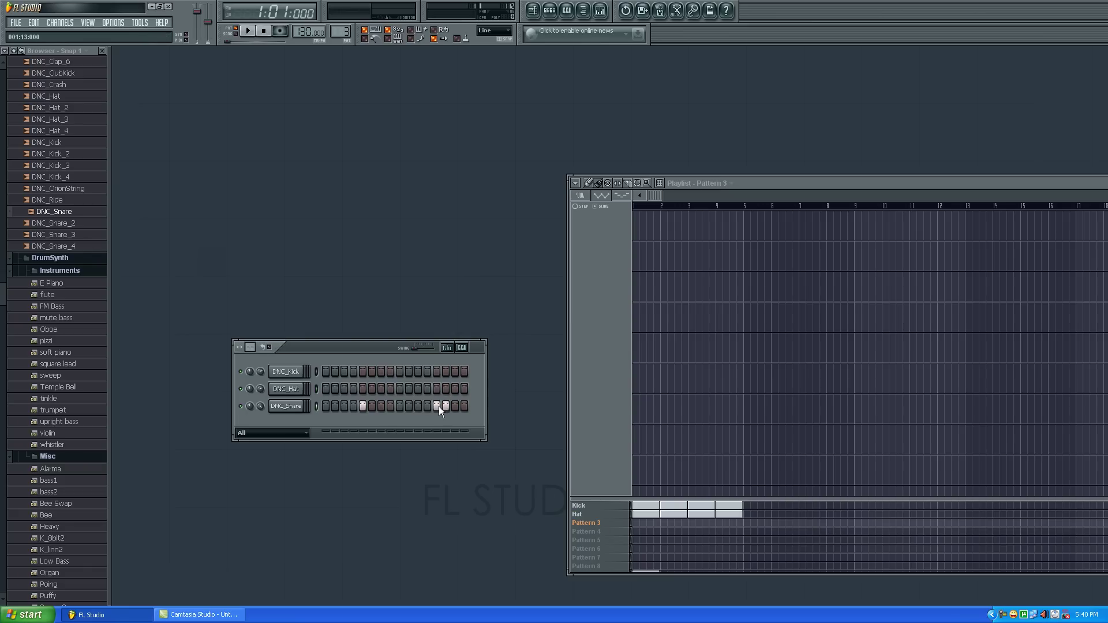
{"action": "left_click_drag", "start_coordinate": [640, 523], "coordinate": [732, 525]}
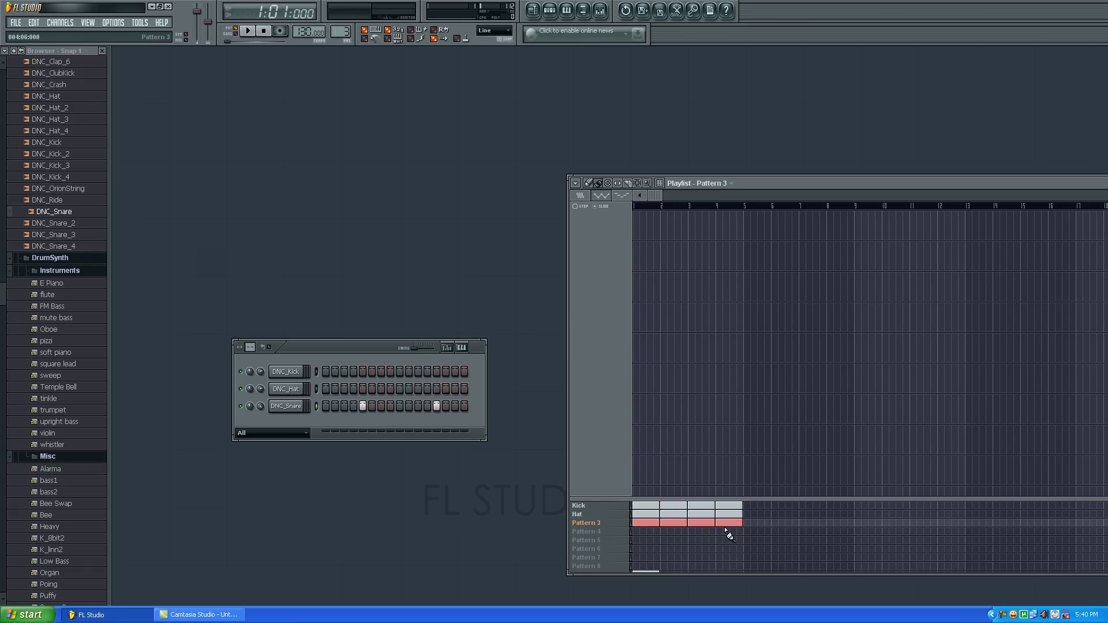
{"action": "right_click", "coordinate": [593, 529]}
{"action": "left_click", "coordinate": [616, 470]}
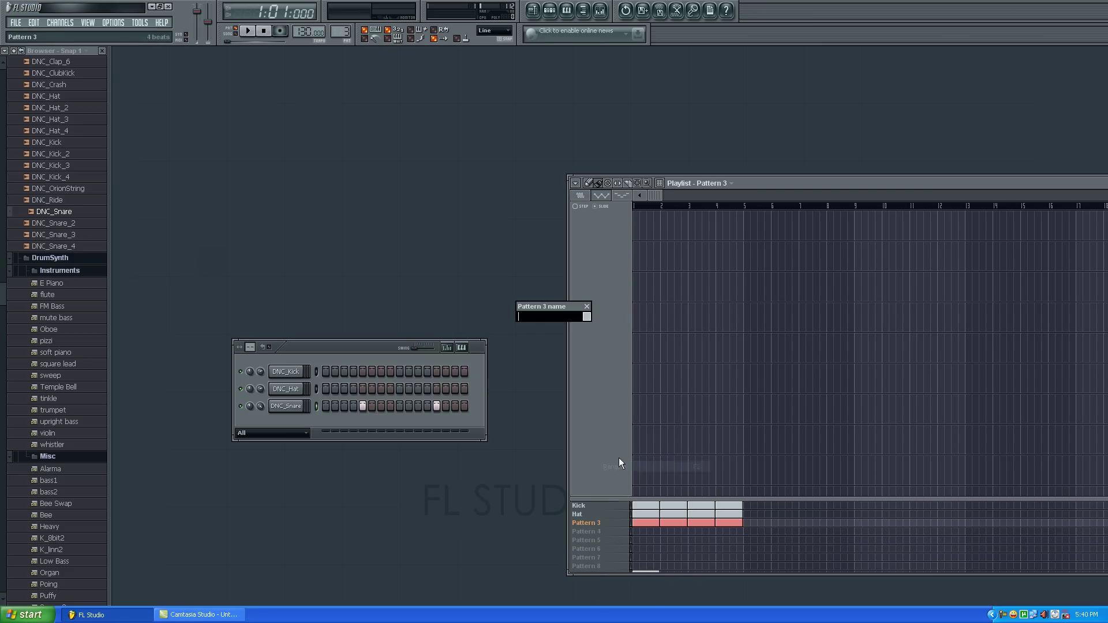
{"action": "type", "text": "Snare"}
{"action": "key", "text": "Return"}
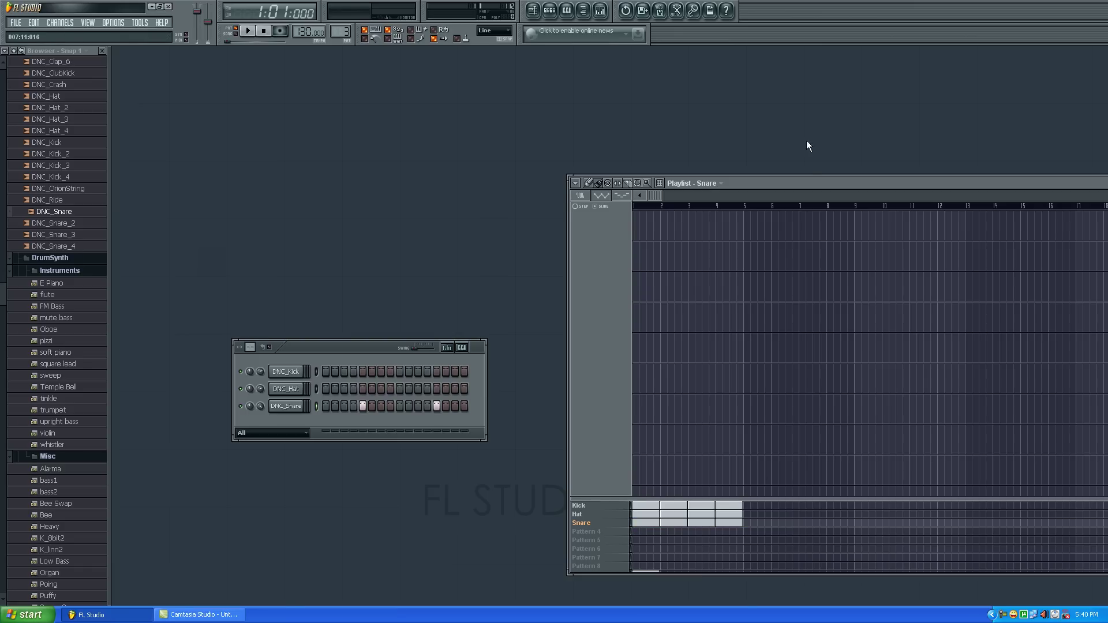
{"action": "left_click_drag", "start_coordinate": [819, 184], "coordinate": [606, 184]}
{"action": "mouse_move", "coordinate": [522, 506]}
{"action": "left_mouse_down"}
{"action": "mouse_move", "coordinate": [632, 506]}
{"action": "mouse_move", "coordinate": [515, 506]}
{"action": "left_mouse_up"}
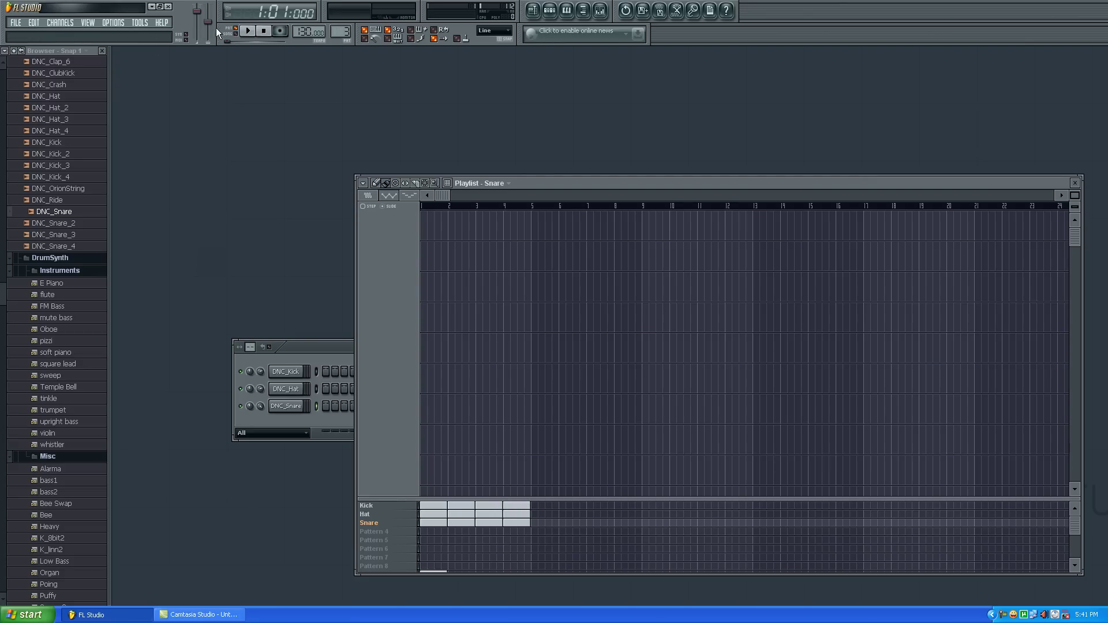
- Switch to song mode and play the Kick, Hat and Snare arrangement twice, stopping each time
{"action": "left_click", "coordinate": [236, 35]}
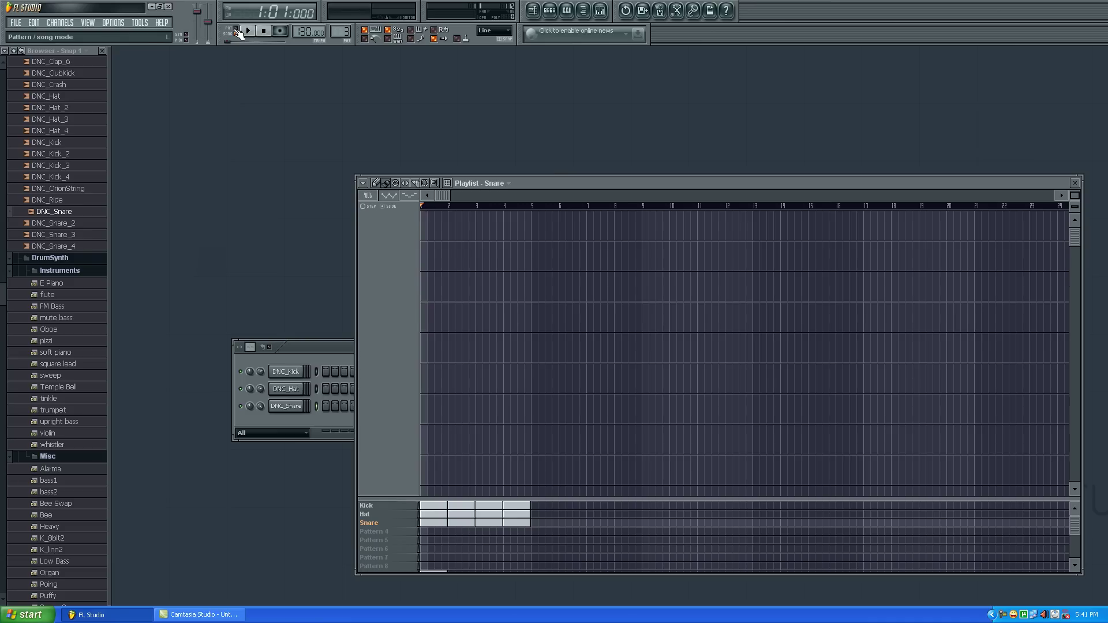
{"action": "left_click", "coordinate": [248, 32]}
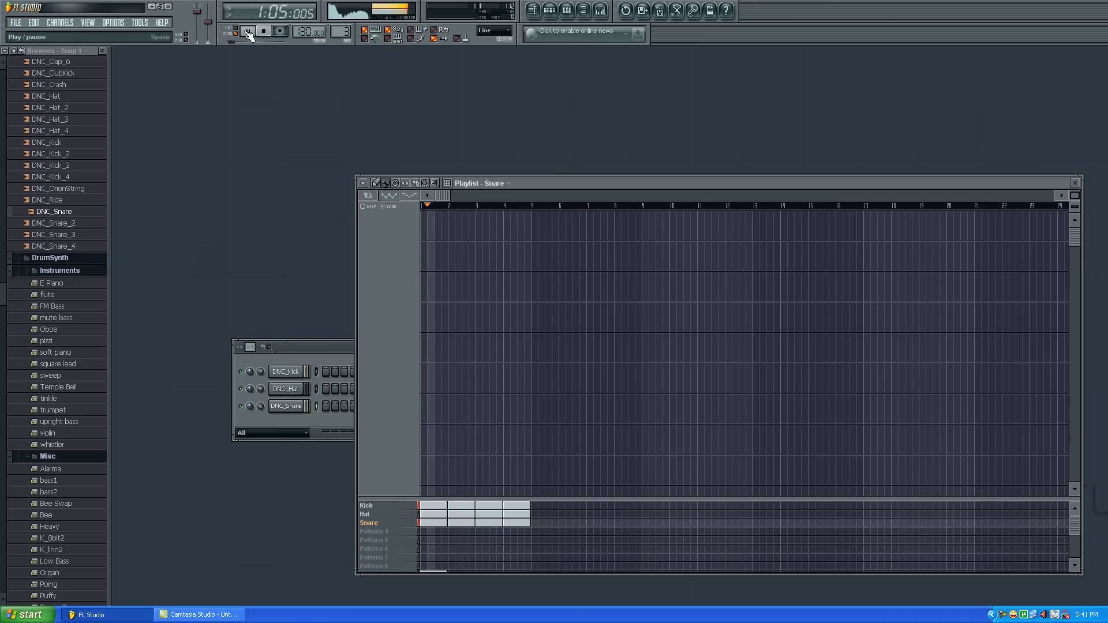
{"action": "left_click", "coordinate": [264, 31]}
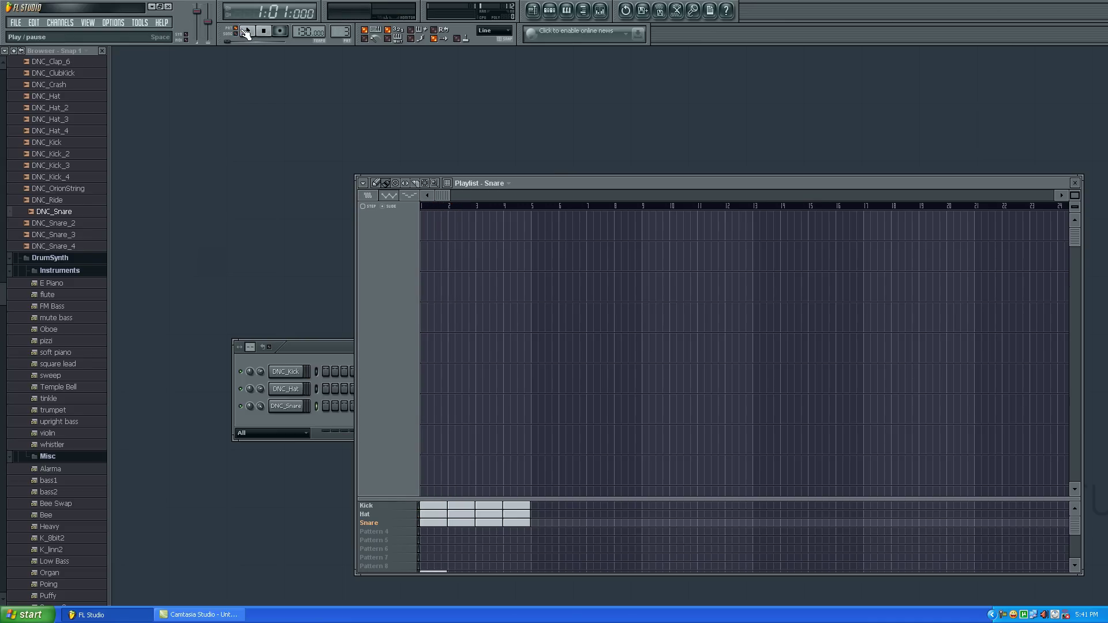
{"action": "left_click", "coordinate": [240, 39]}
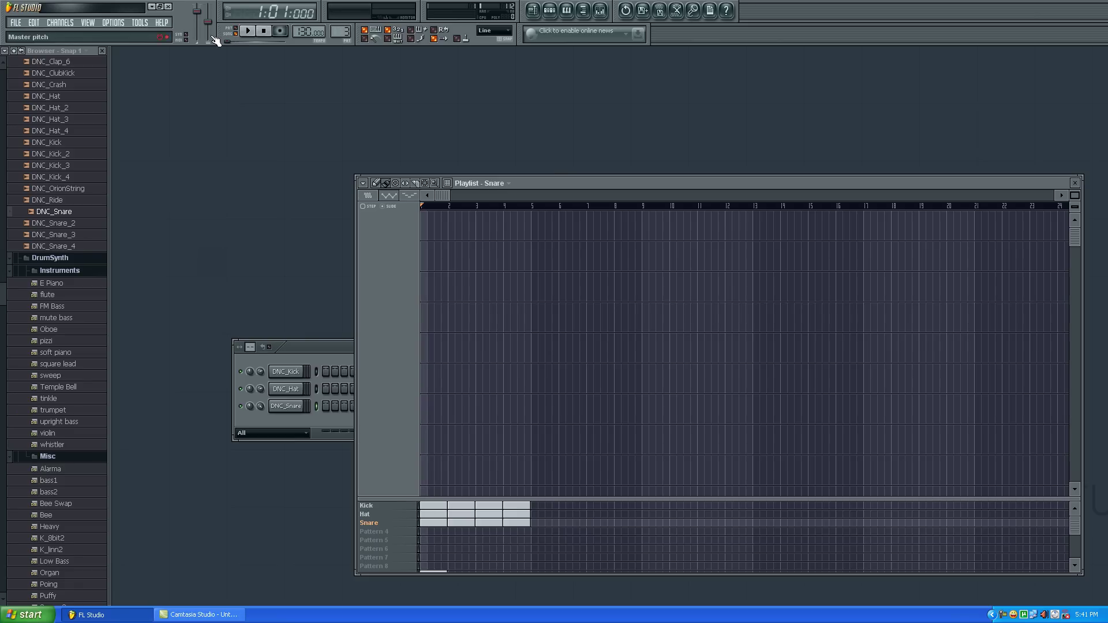
{"action": "left_click", "coordinate": [248, 33]}
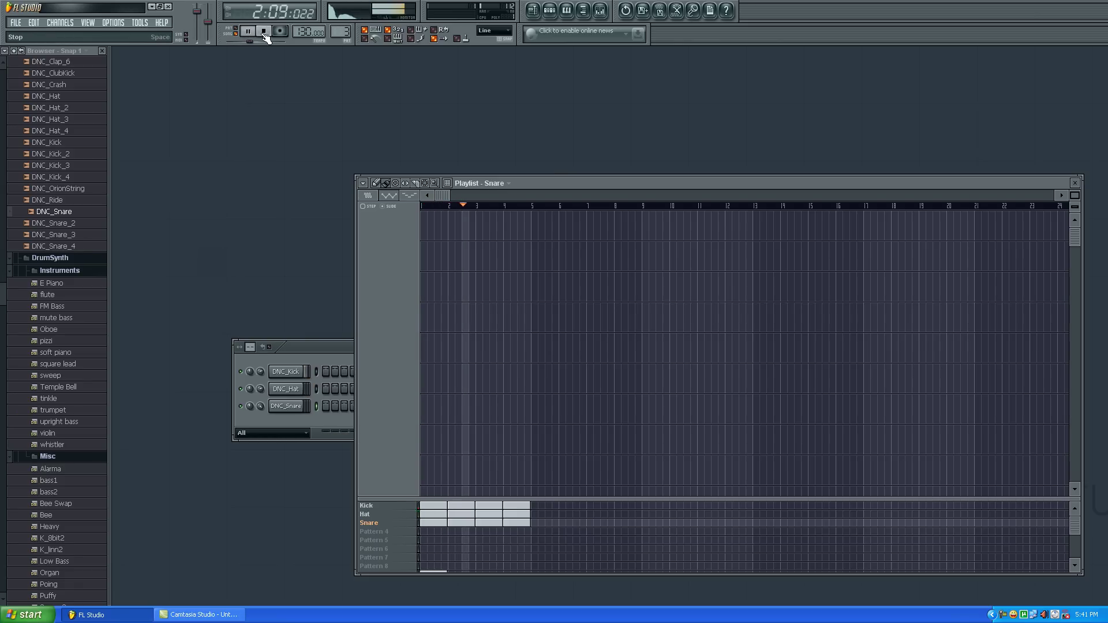
{"action": "left_click", "coordinate": [264, 33]}
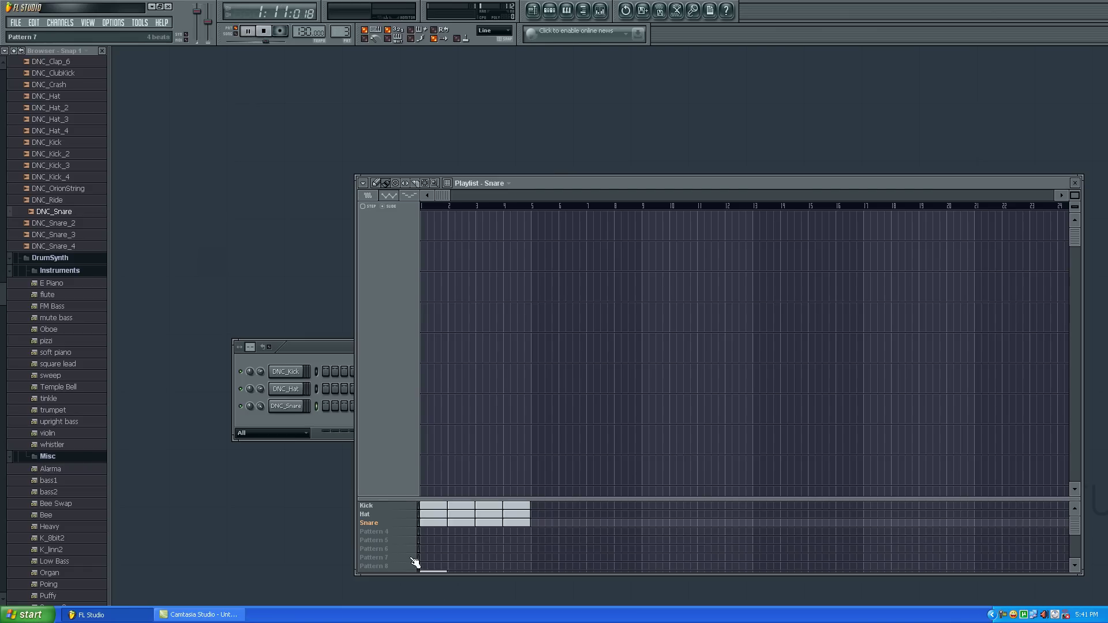
- Move the step sequencer down out of the way, bring the playlist forward, and stop playback
{"action": "left_click_drag", "start_coordinate": [331, 355], "coordinate": [320, 286]}
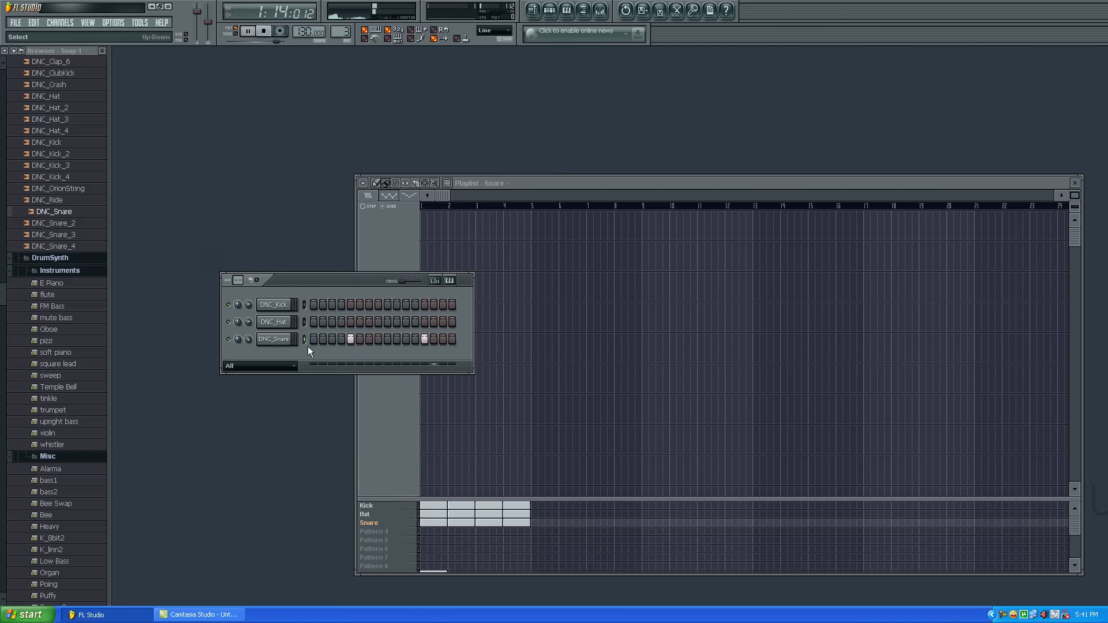
{"action": "left_click", "coordinate": [376, 527]}
{"action": "left_click_drag", "start_coordinate": [331, 283], "coordinate": [293, 418]}
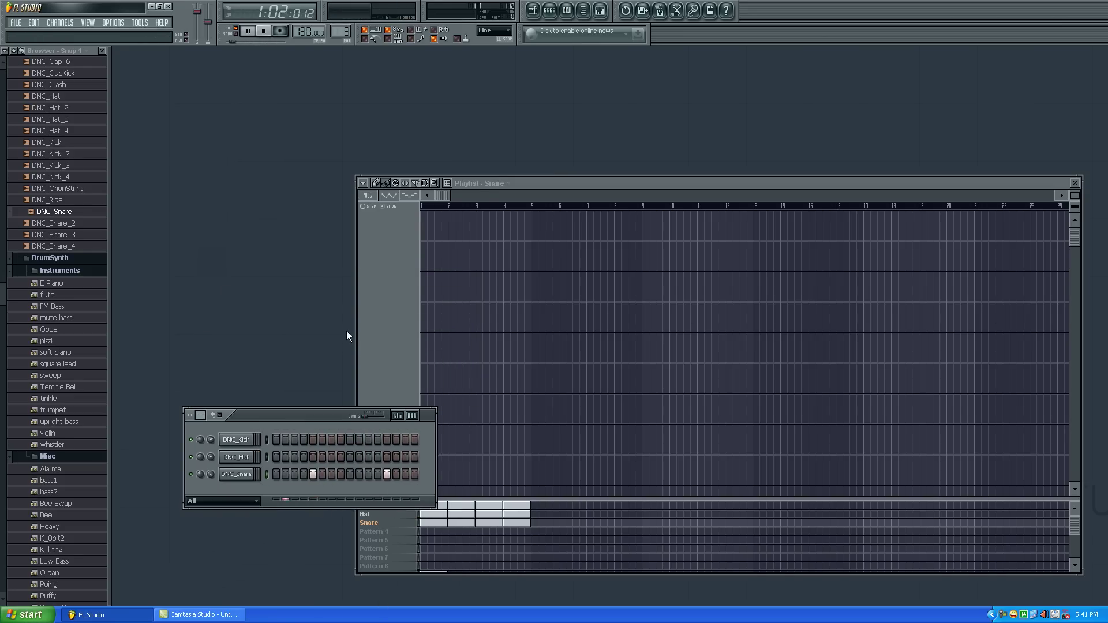
{"action": "left_click", "coordinate": [263, 30]}
{"action": "left_click_drag", "start_coordinate": [553, 180], "coordinate": [537, 180]}
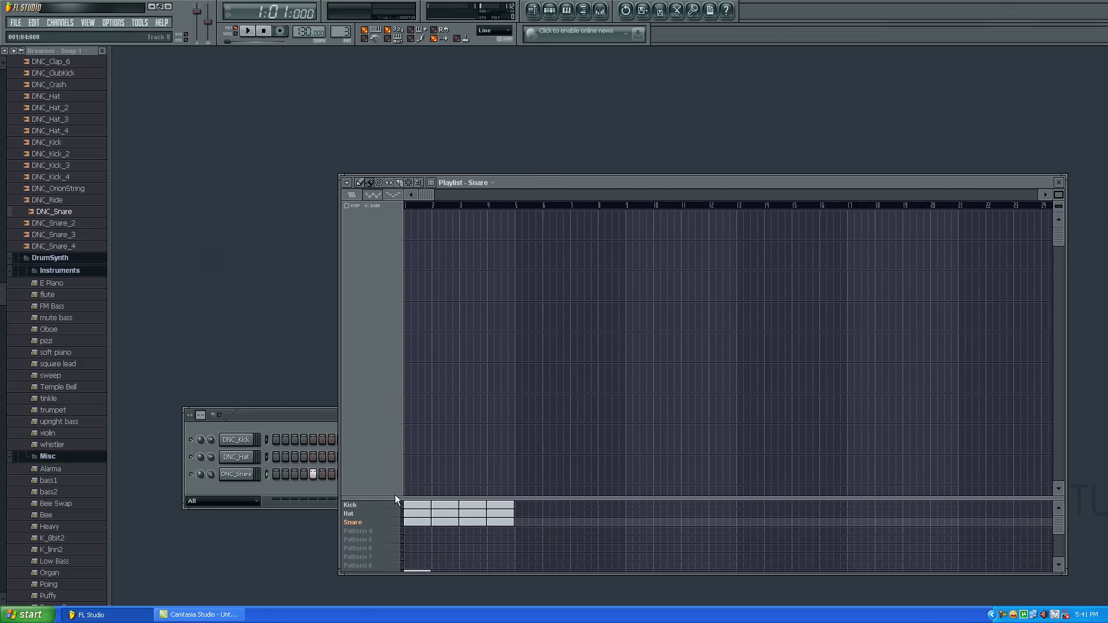